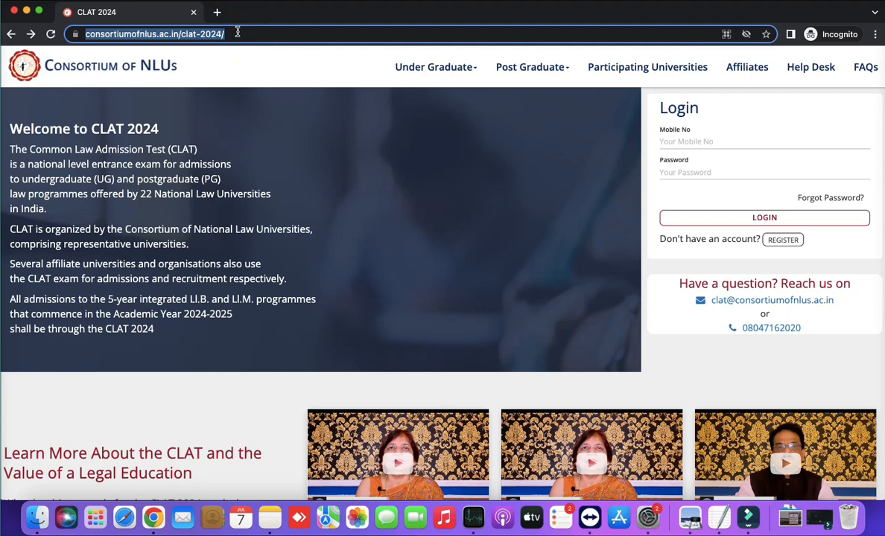
Open the Register for CLAT 2024 form from the Login panel.
{"action": "left_click", "coordinate": [779, 239]}
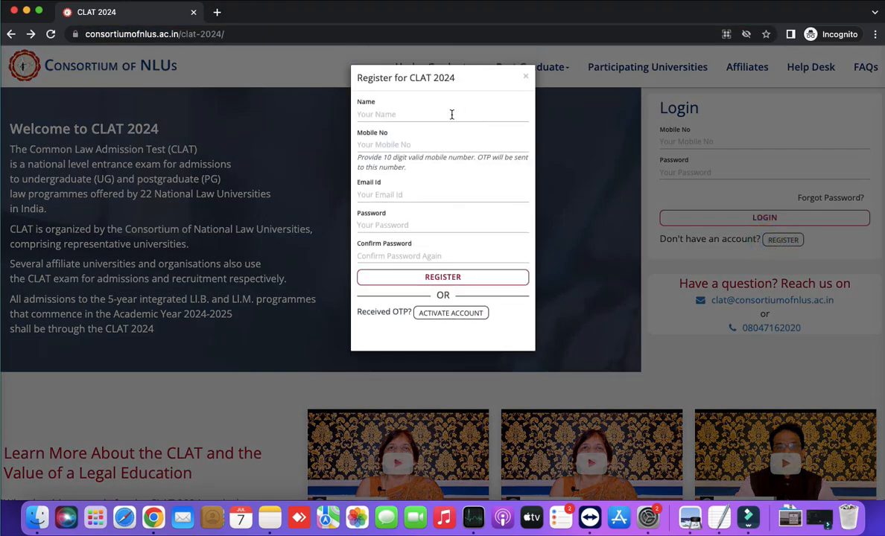
Fill in the applicant's name, mobile number, e-mail and matching password, and submit the registration.
{"action": "left_click", "coordinate": [451, 114]}
{"action": "left_click", "coordinate": [433, 141]}
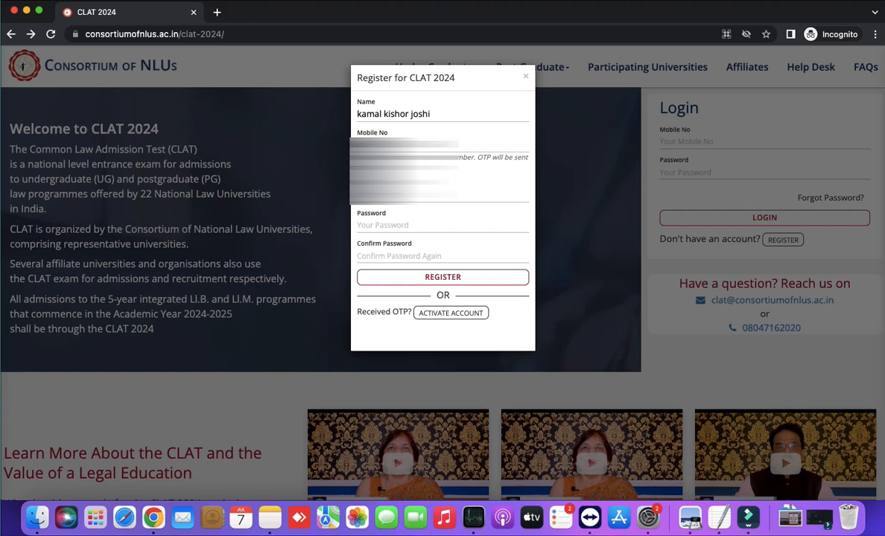
{"action": "left_click", "coordinate": [414, 191]}
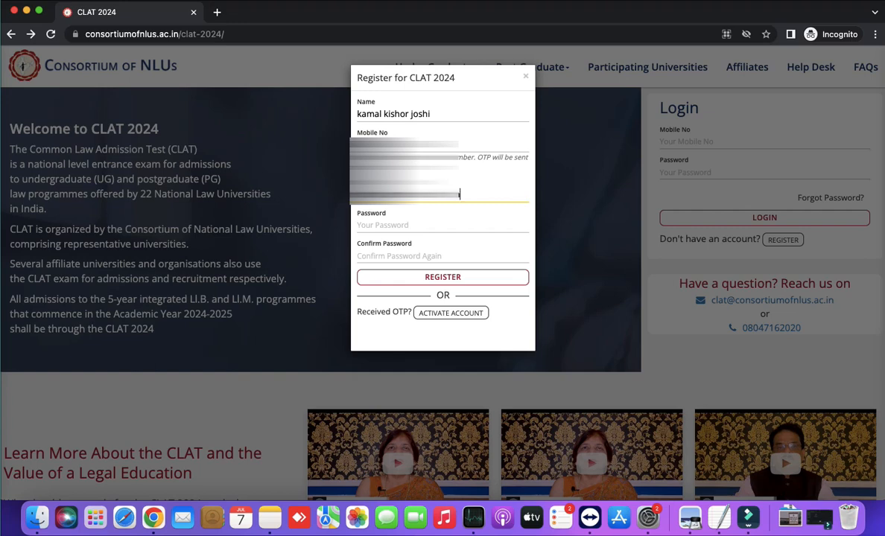
{"action": "left_click", "coordinate": [385, 221]}
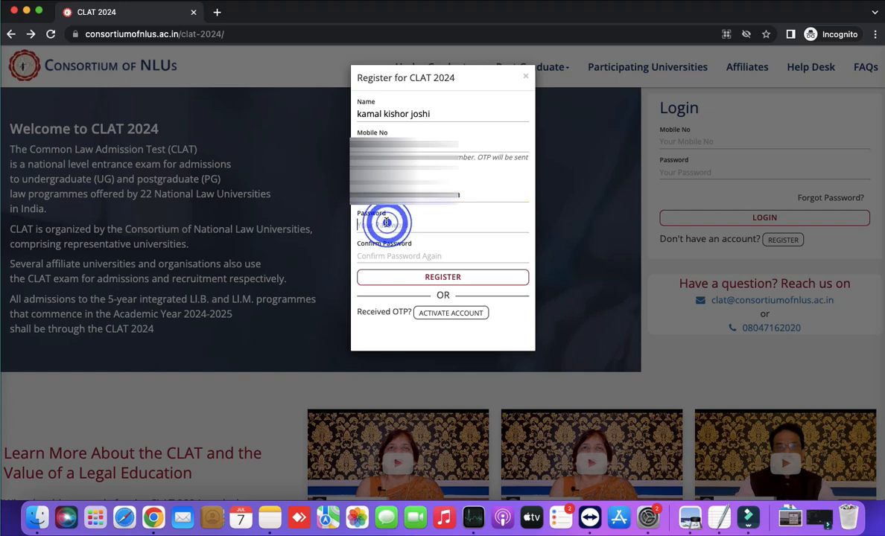
{"action": "type", "text": "*****"}
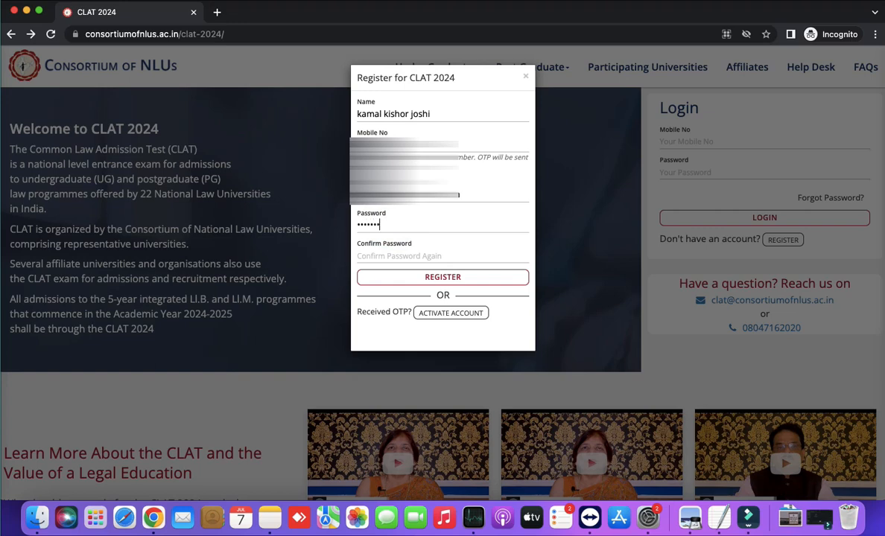
{"action": "type", "text": "**"}
{"action": "left_click", "coordinate": [391, 253]}
{"action": "type", "text": "****"}
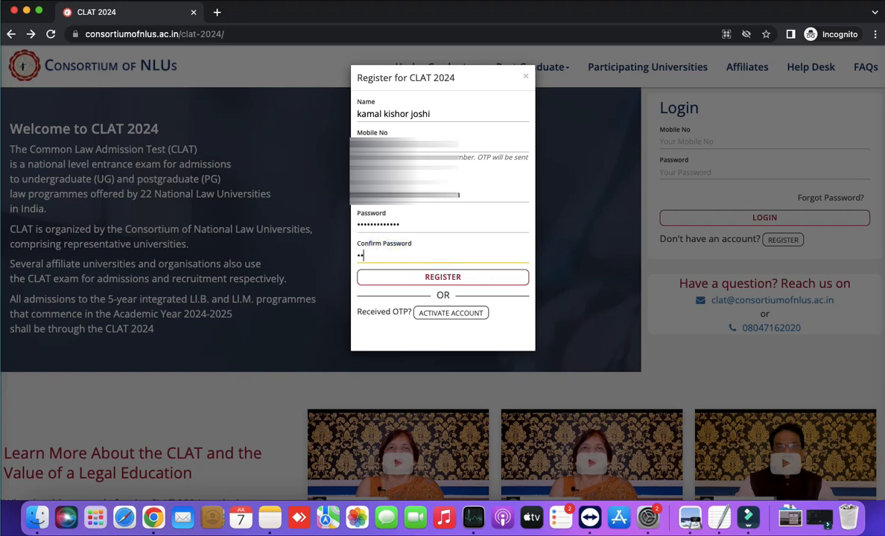
{"action": "type", "text": "*********"}
{"action": "left_click", "coordinate": [448, 277]}
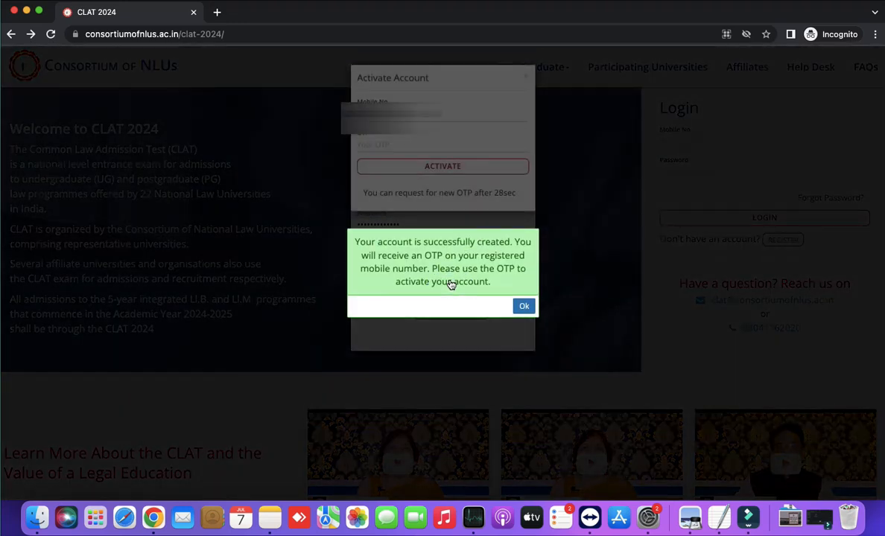
Activate the account using the received OTP, then enter the account password at login.
{"action": "left_click", "coordinate": [523, 305]}
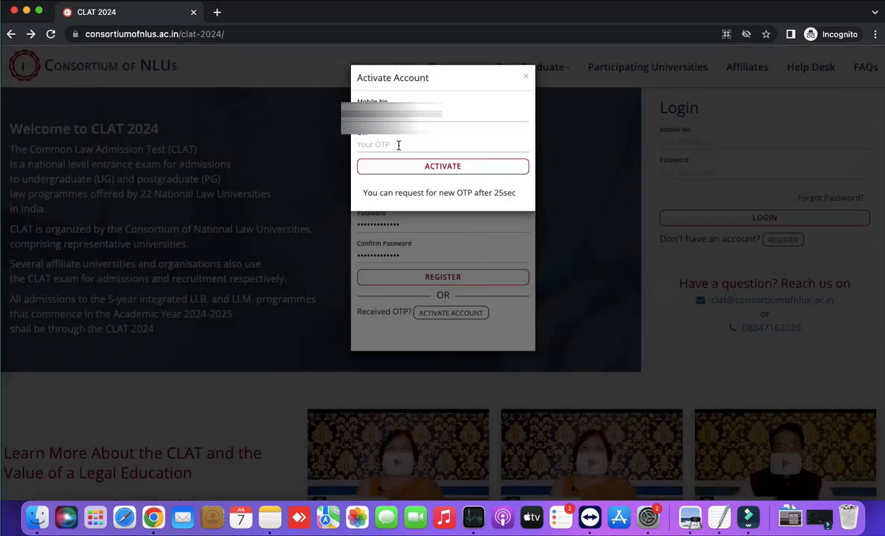
{"action": "left_click", "coordinate": [399, 145]}
{"action": "left_click", "coordinate": [449, 168]}
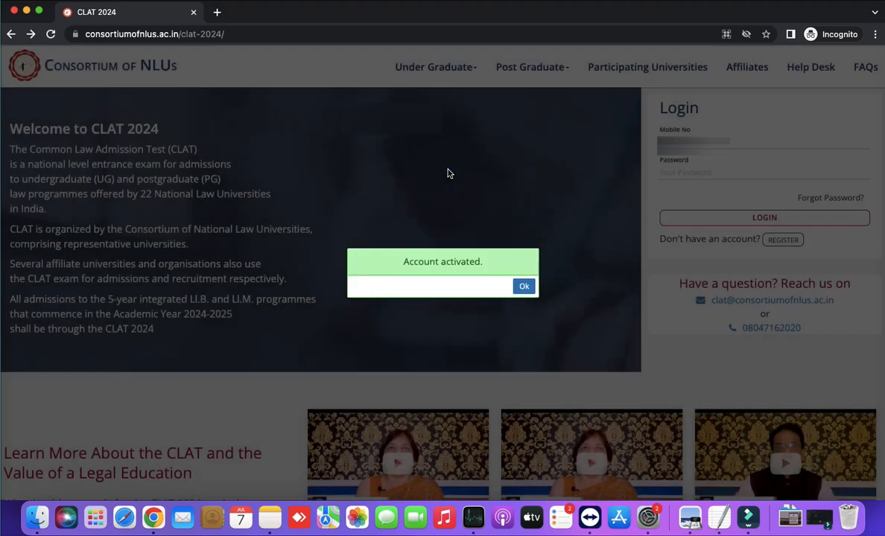
{"action": "left_click", "coordinate": [524, 287]}
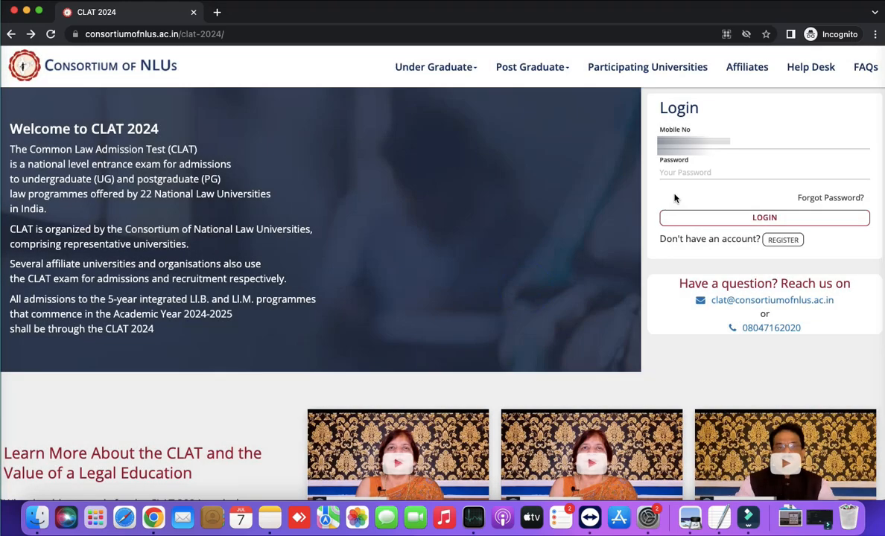
{"action": "left_click", "coordinate": [688, 172]}
{"action": "type", "text": "•"}
Log in and highlight the welcome line and instruction points on the dashboard.
{"action": "left_click", "coordinate": [757, 217]}
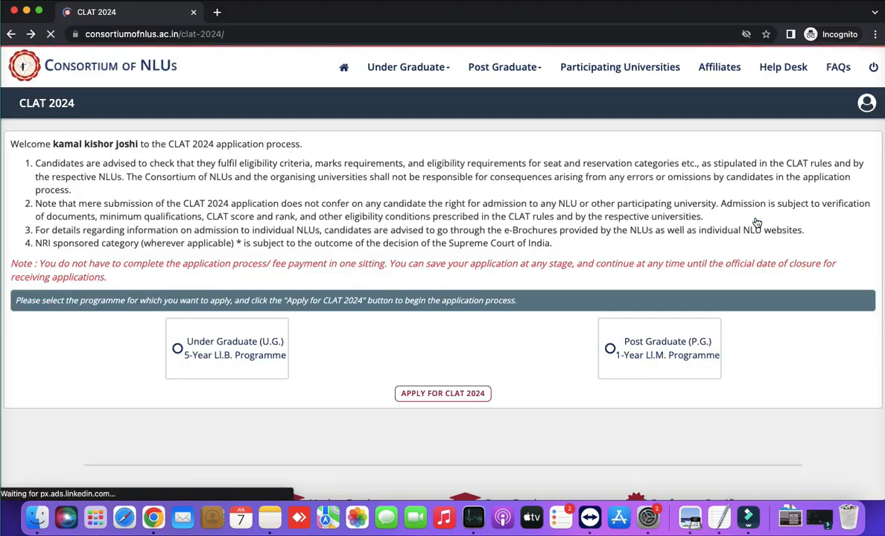
{"action": "triple_click", "coordinate": [11, 144]}
{"action": "left_click_drag", "start_coordinate": [11, 144], "coordinate": [110, 236]}
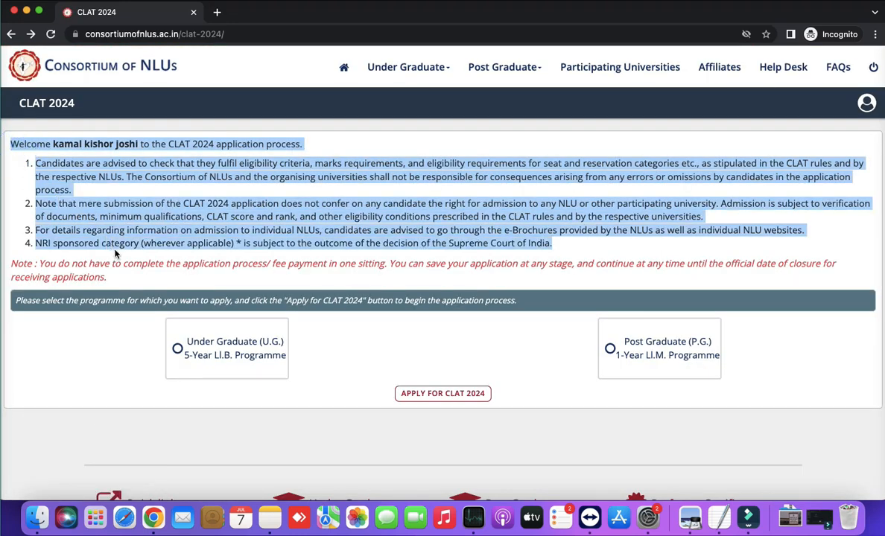
{"action": "left_click", "coordinate": [138, 222]}
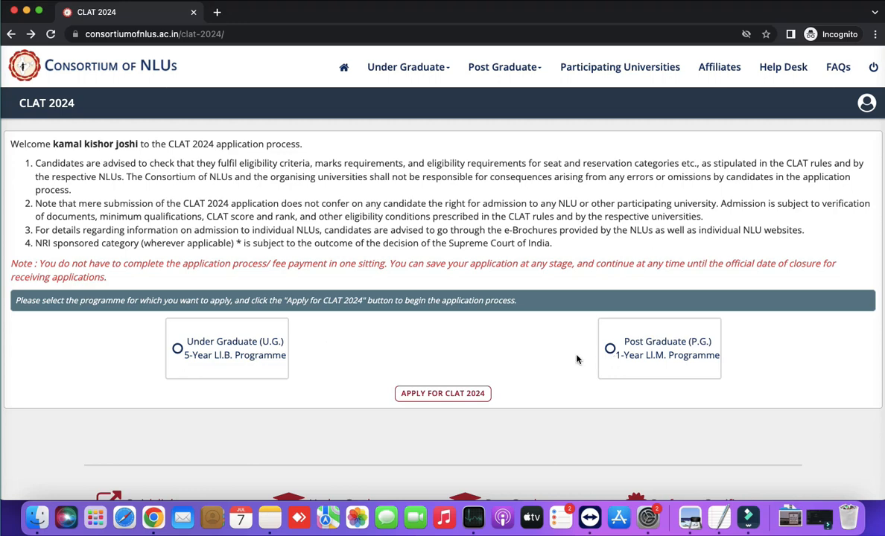
Apply for the Under Graduate 5-Year LL.B. programme and confirm the choice.
{"action": "left_click", "coordinate": [177, 350]}
{"action": "scroll", "coordinate": [290, 395], "scroll_direction": "down", "scroll_amount": 5}
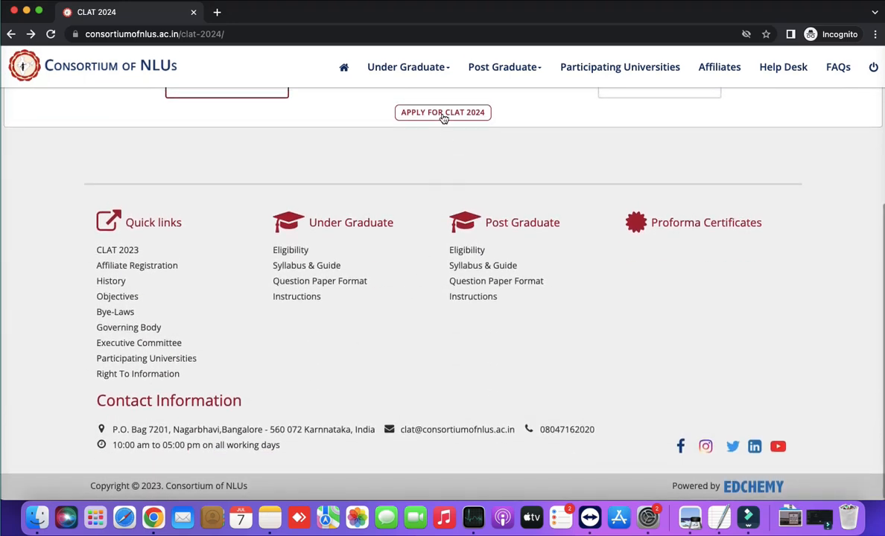
{"action": "left_click", "coordinate": [442, 114]}
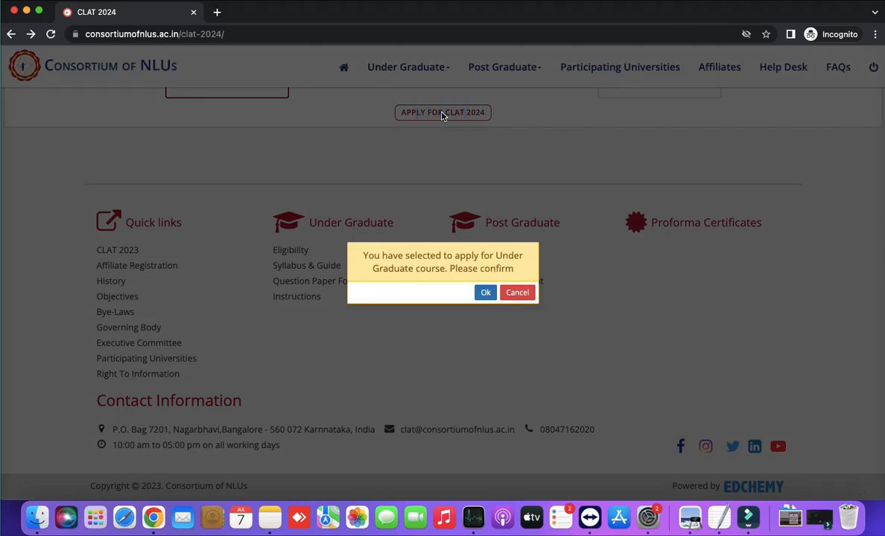
{"action": "left_click", "coordinate": [485, 292]}
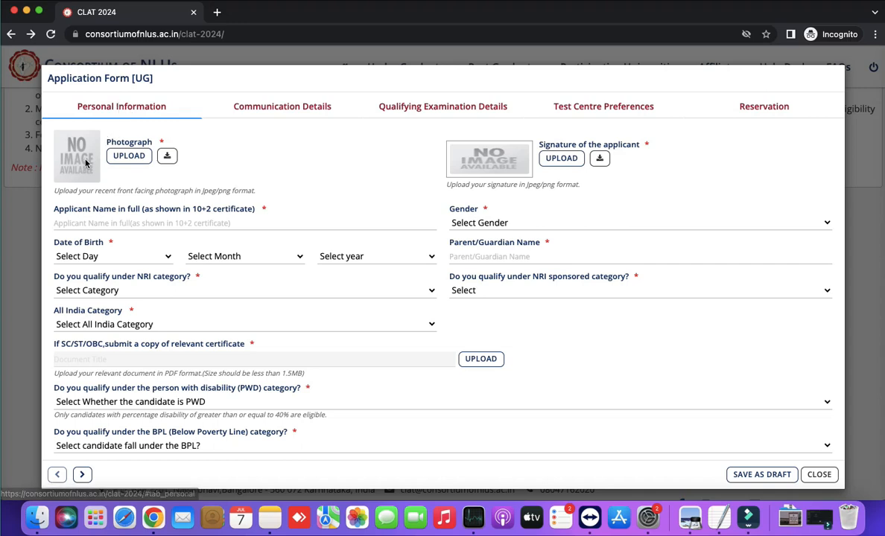
Upload and crop the applicant's photograph, and enter the applicant's name.
{"action": "left_click", "coordinate": [129, 157]}
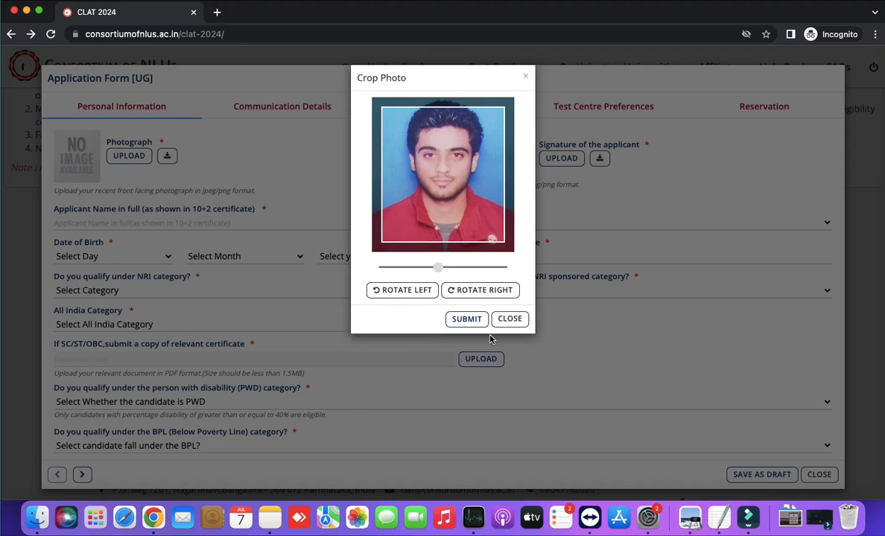
{"action": "left_click", "coordinate": [469, 323]}
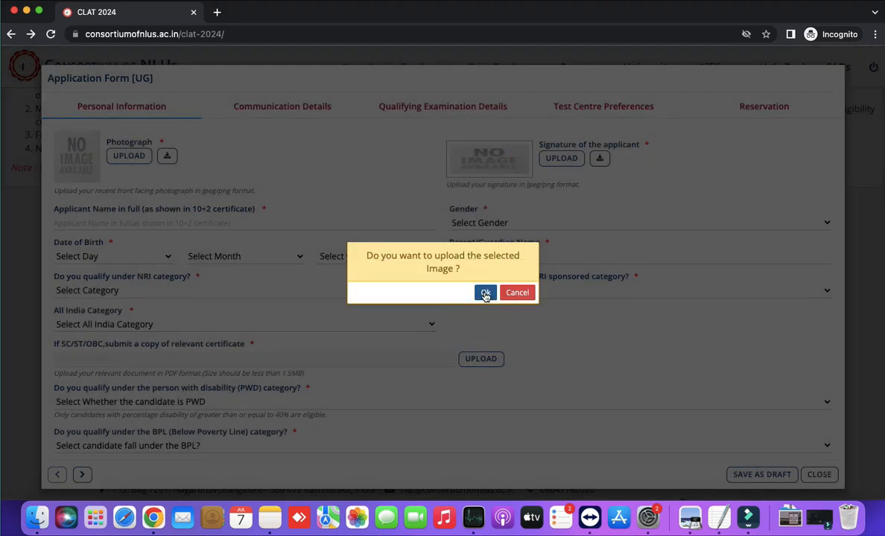
{"action": "left_click", "coordinate": [485, 292]}
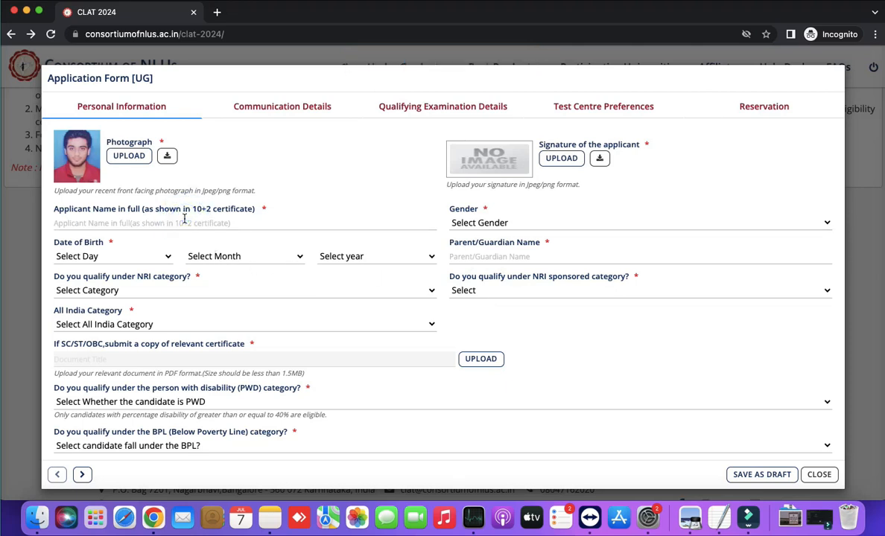
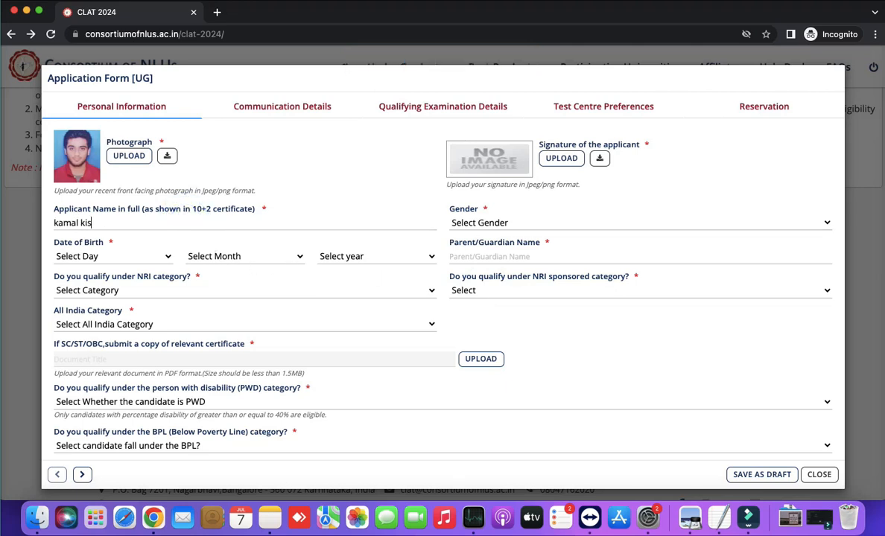
{"action": "left_click", "coordinate": [149, 255]}
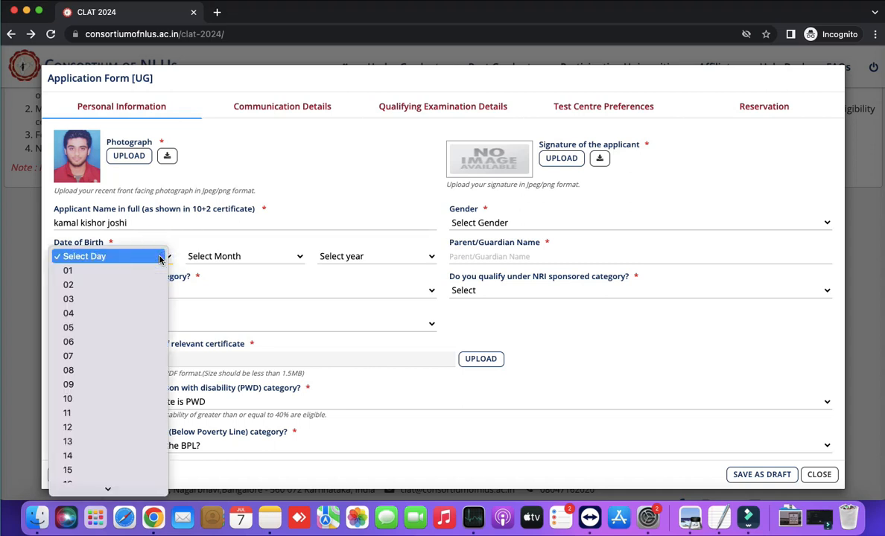
{"action": "left_click", "coordinate": [73, 460]}
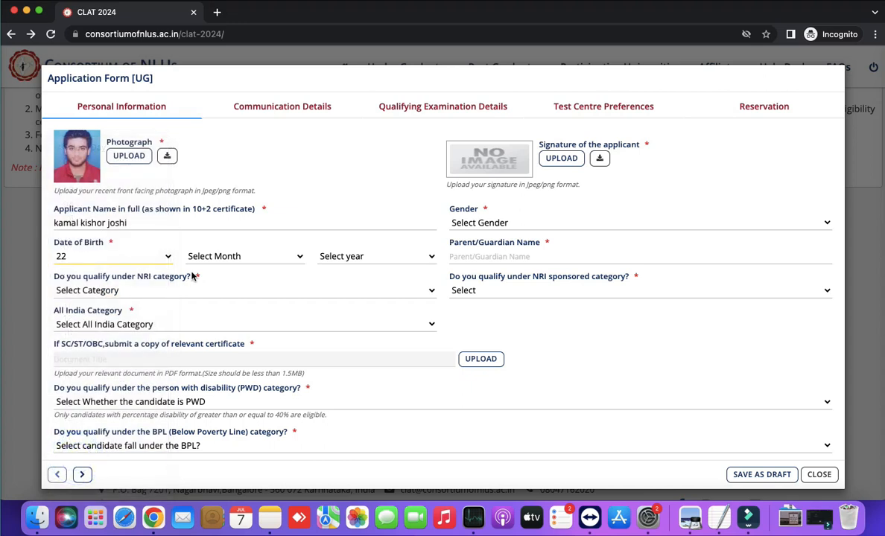
{"action": "left_click", "coordinate": [215, 256]}
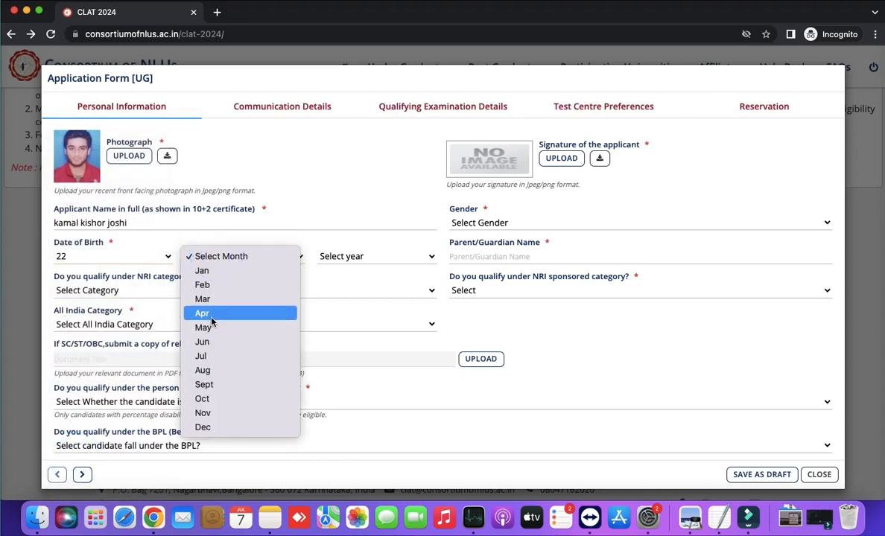
{"action": "left_click", "coordinate": [206, 384]}
{"action": "left_click", "coordinate": [336, 254]}
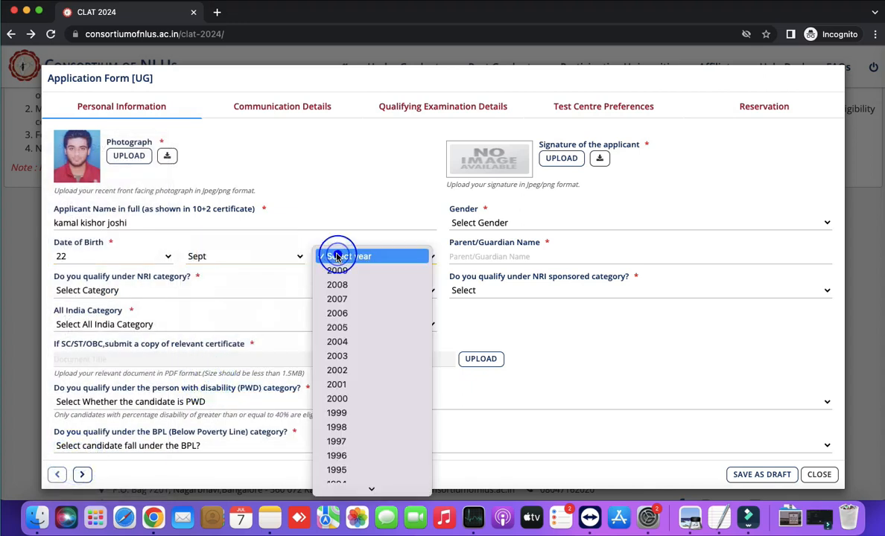
{"action": "left_click", "coordinate": [336, 412]}
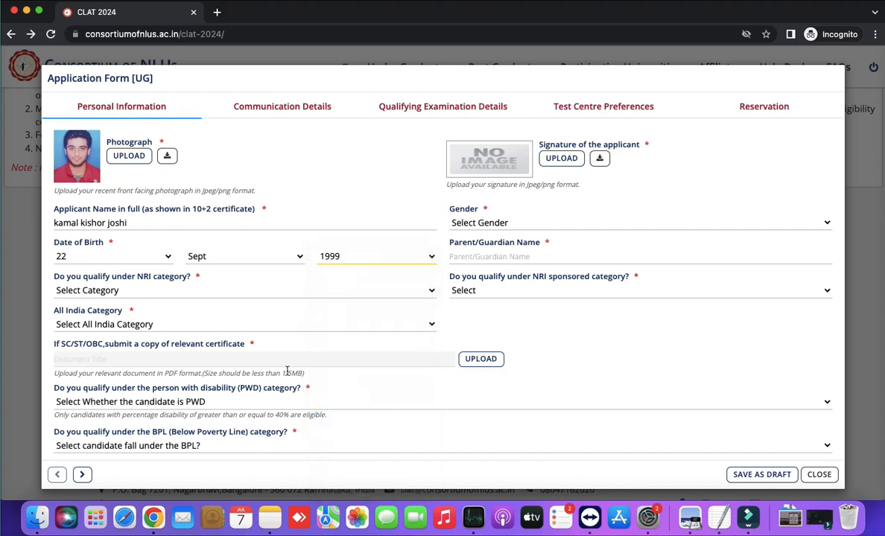
Set NRI to No, All India Category to General, and PWD and BPL to No.
{"action": "left_click", "coordinate": [188, 290]}
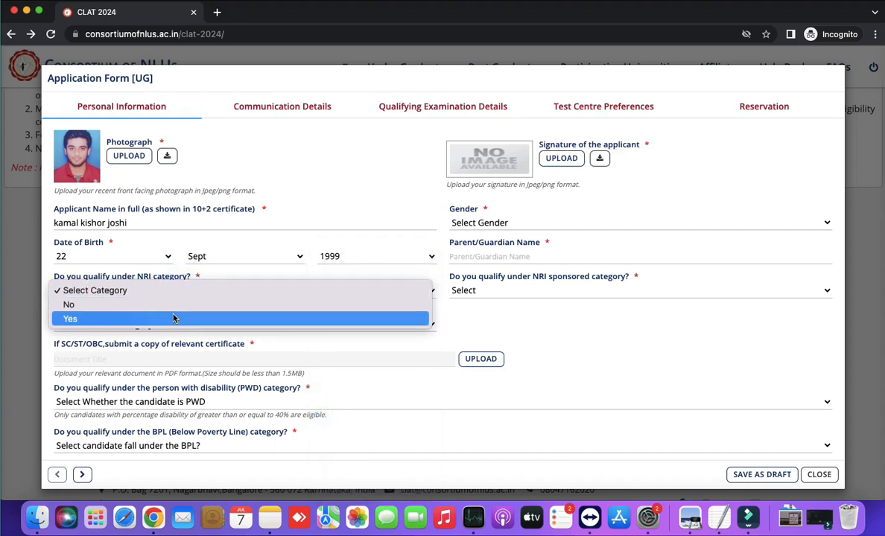
{"action": "left_click", "coordinate": [172, 305]}
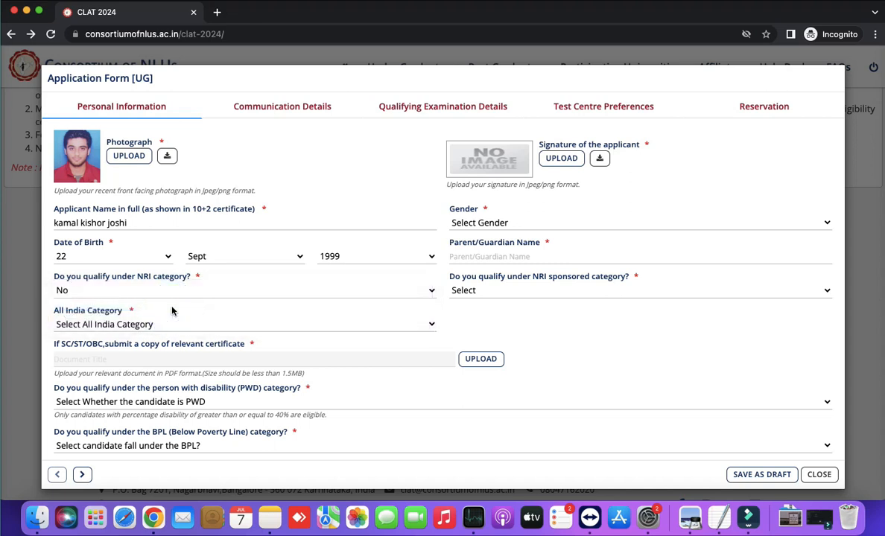
{"action": "left_click", "coordinate": [167, 327]}
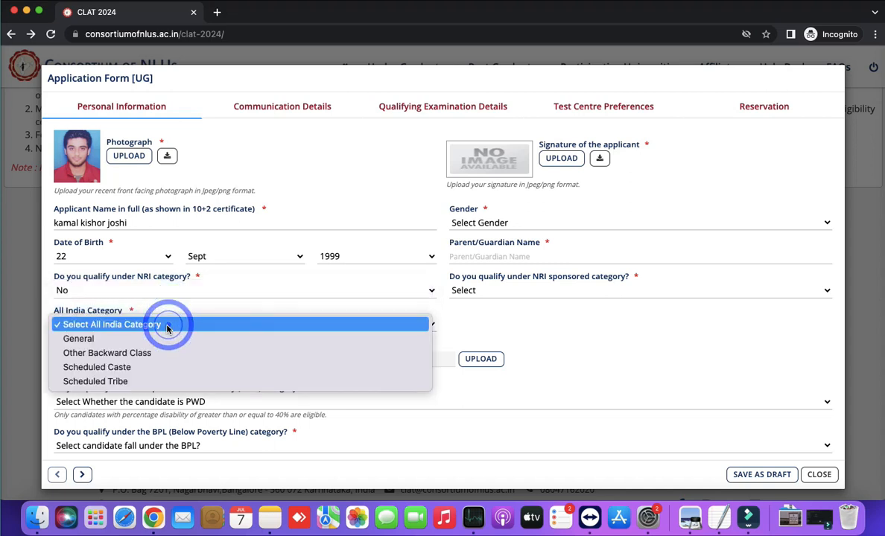
{"action": "left_click", "coordinate": [162, 339]}
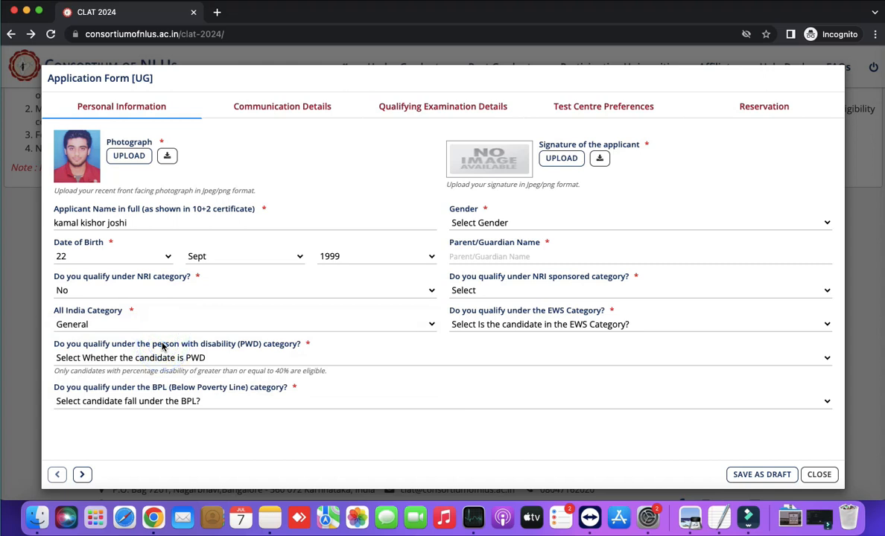
{"action": "left_click", "coordinate": [178, 357]}
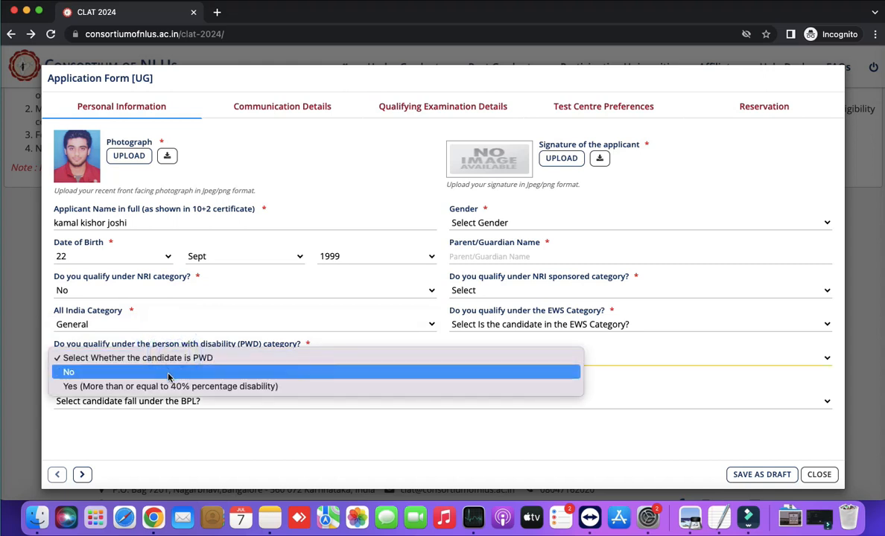
{"action": "left_click", "coordinate": [169, 374]}
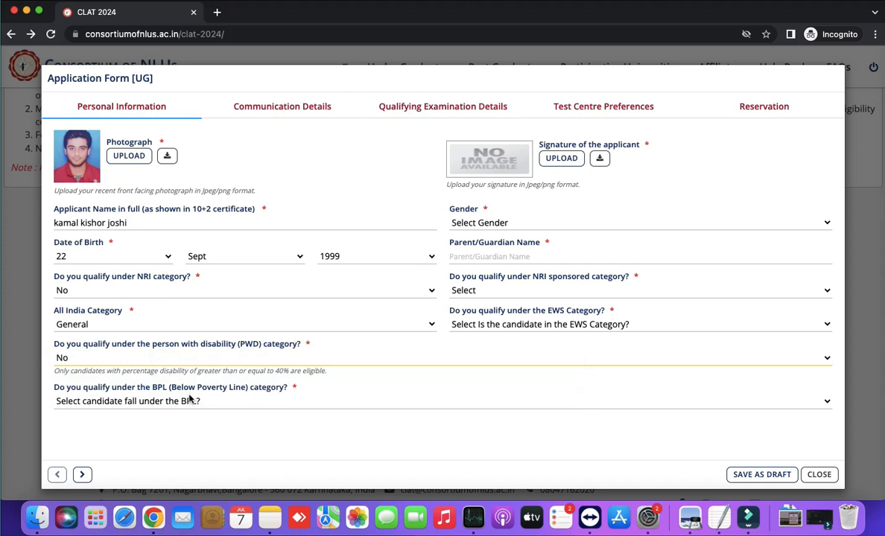
{"action": "left_click", "coordinate": [190, 402]}
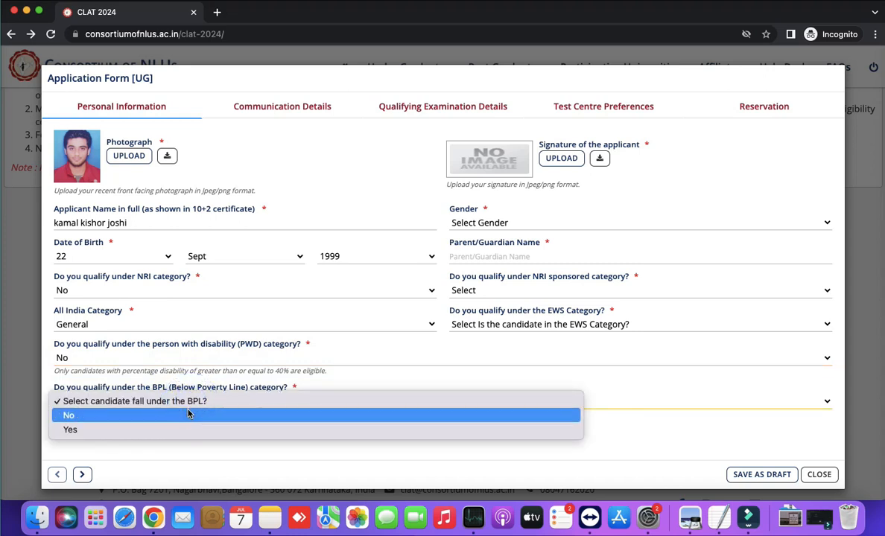
{"action": "left_click", "coordinate": [188, 414]}
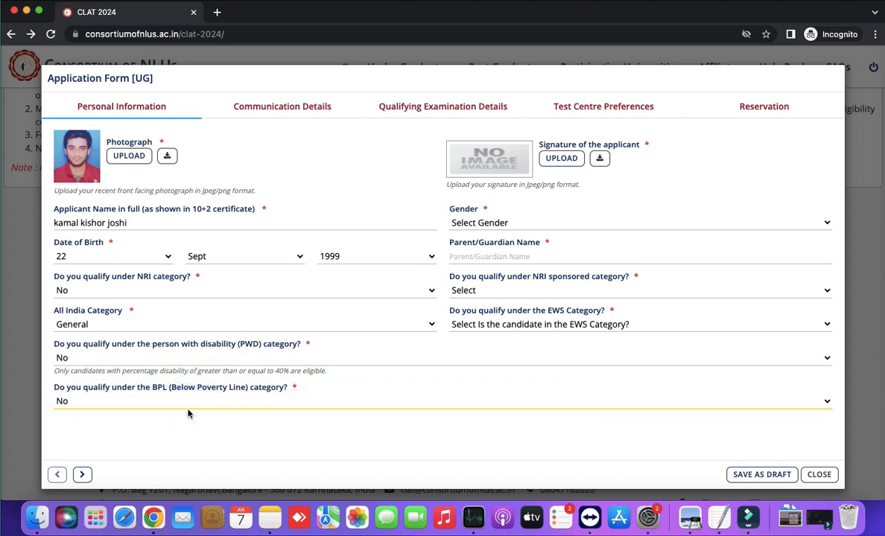
Upload and crop the applicant's signature image.
{"action": "left_click", "coordinate": [490, 163]}
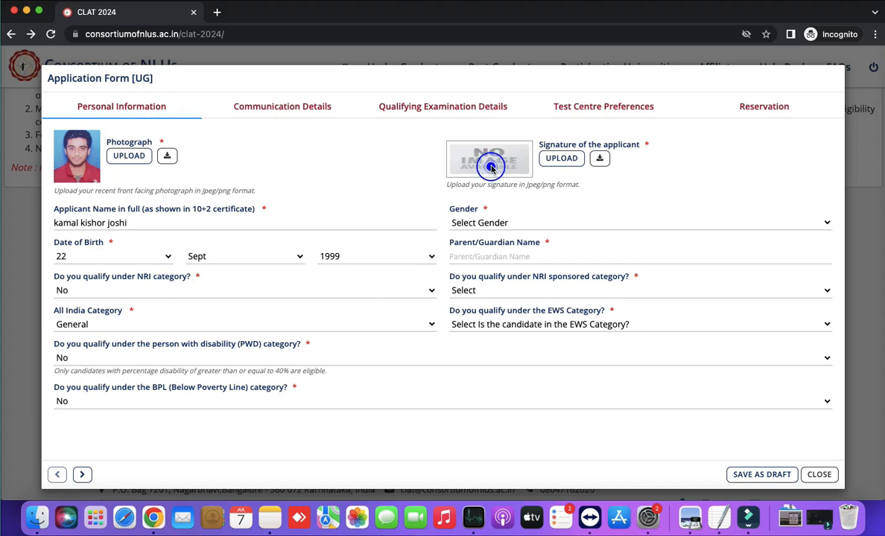
{"action": "left_click", "coordinate": [561, 157]}
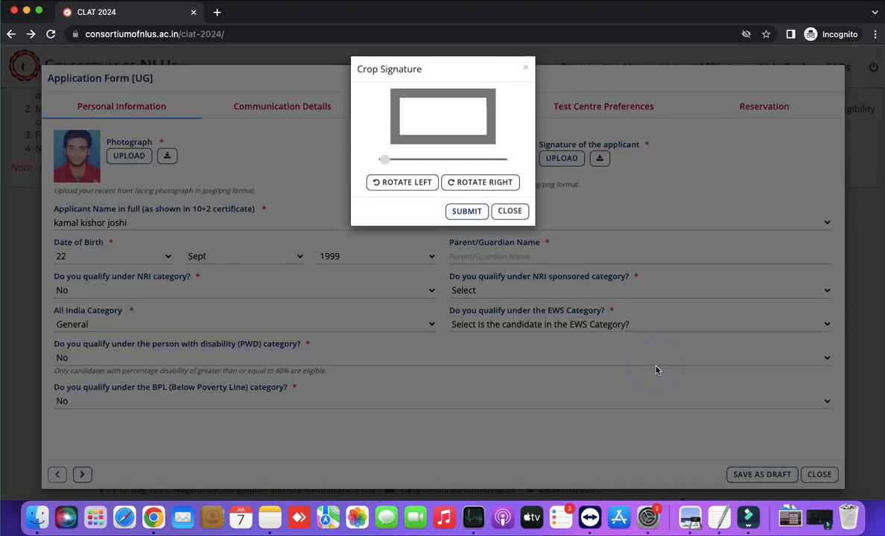
{"action": "left_click", "coordinate": [460, 220]}
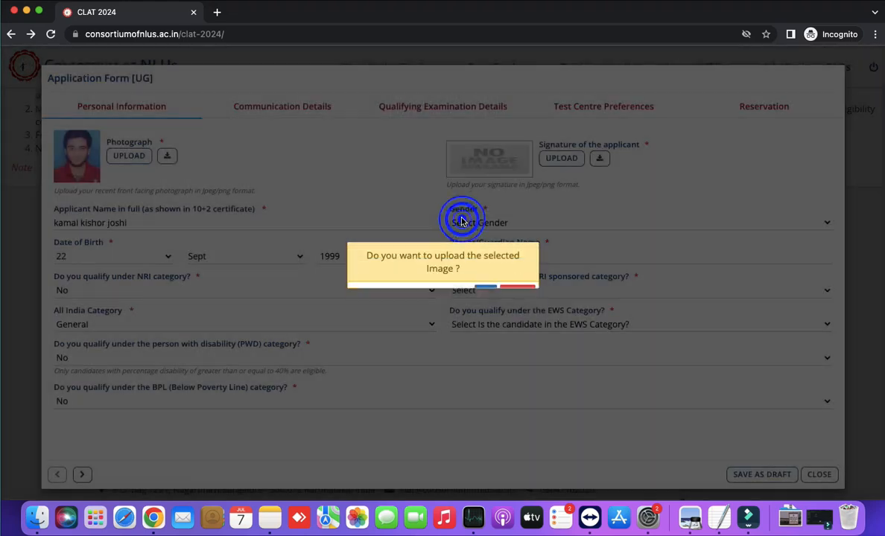
{"action": "left_click", "coordinate": [484, 293]}
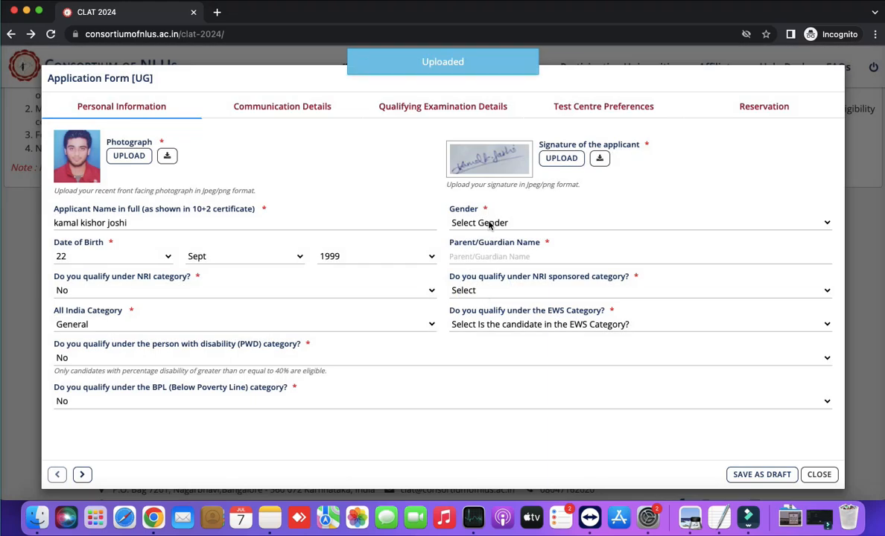
Set gender to Male and enter the parent or guardian's name.
{"action": "left_click", "coordinate": [490, 224]}
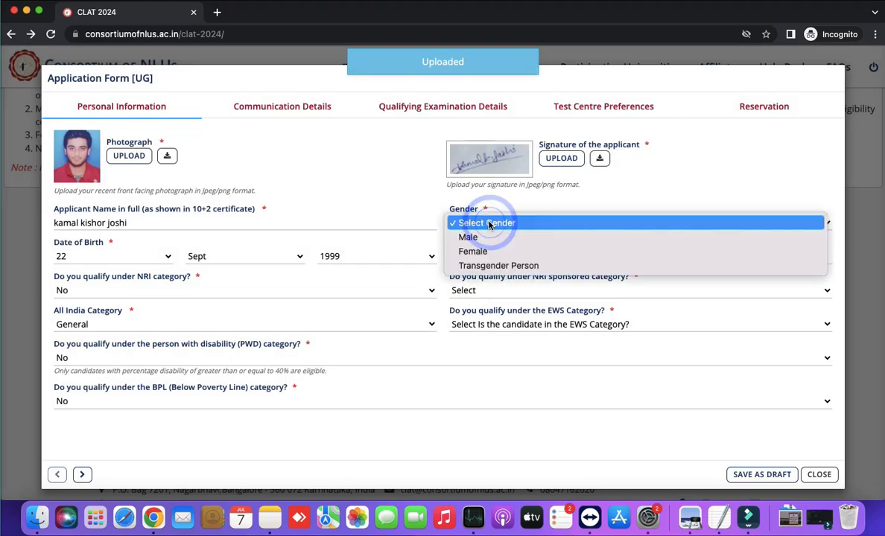
{"action": "left_click", "coordinate": [488, 236]}
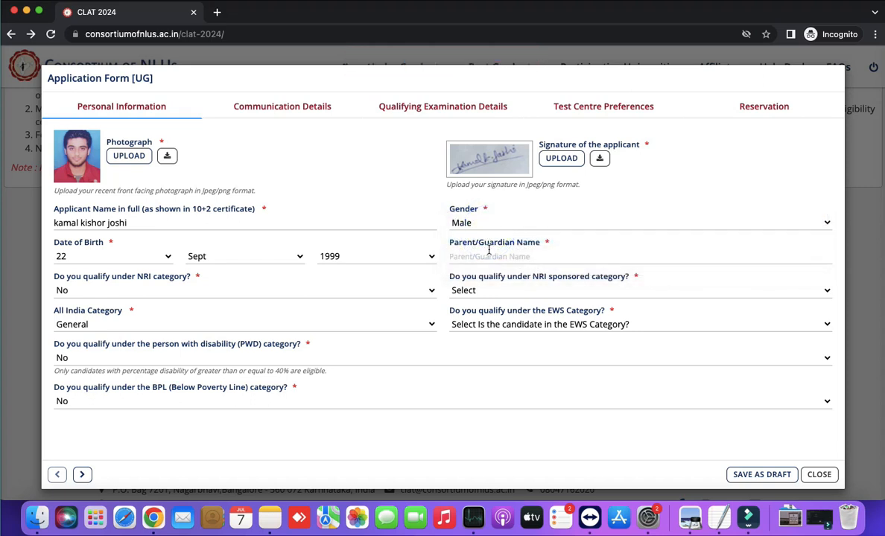
{"action": "left_click", "coordinate": [488, 256]}
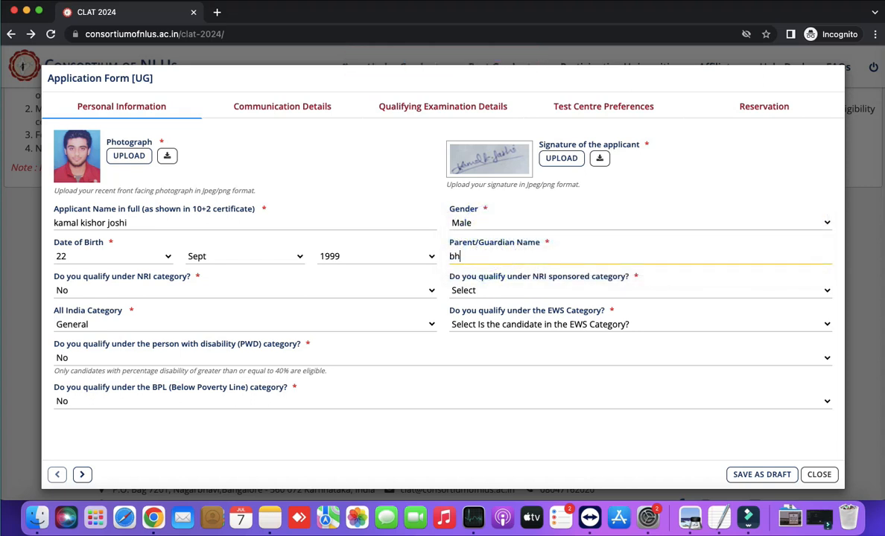
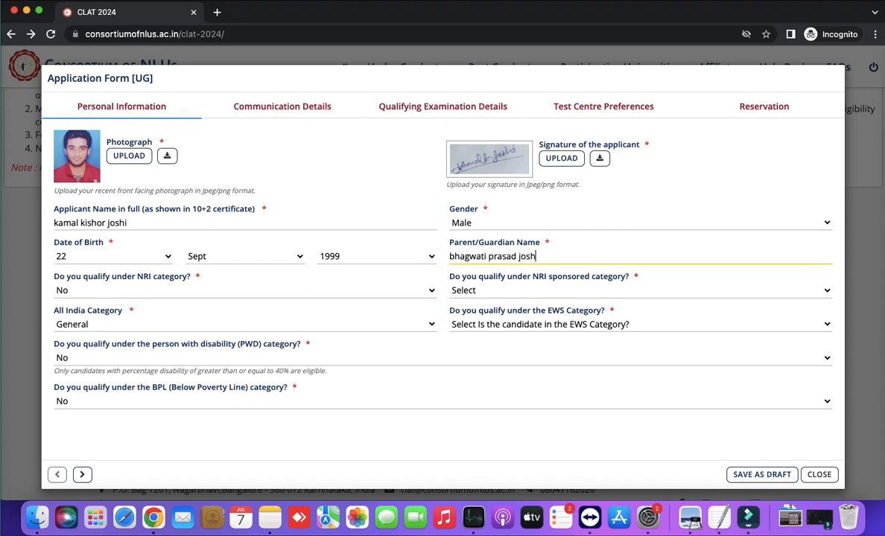
Answer No to the NRI-sponsored and EWS questions and save the draft.
{"action": "left_click", "coordinate": [473, 290]}
{"action": "left_click", "coordinate": [472, 305]}
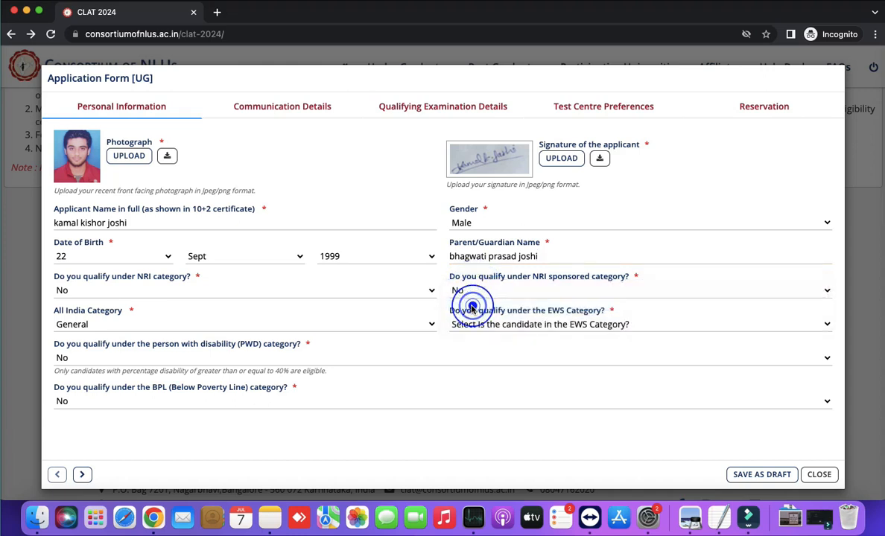
{"action": "left_click", "coordinate": [506, 325]}
{"action": "left_click", "coordinate": [506, 341]}
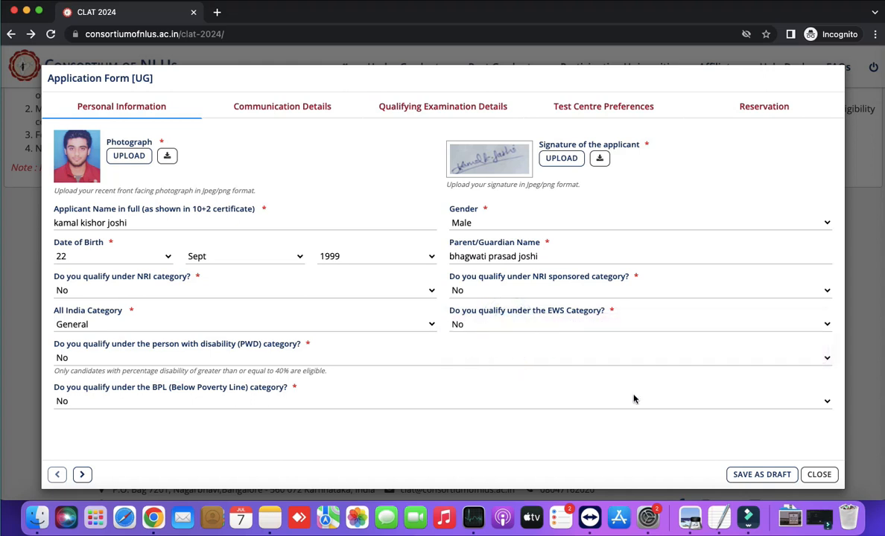
{"action": "left_click", "coordinate": [749, 476]}
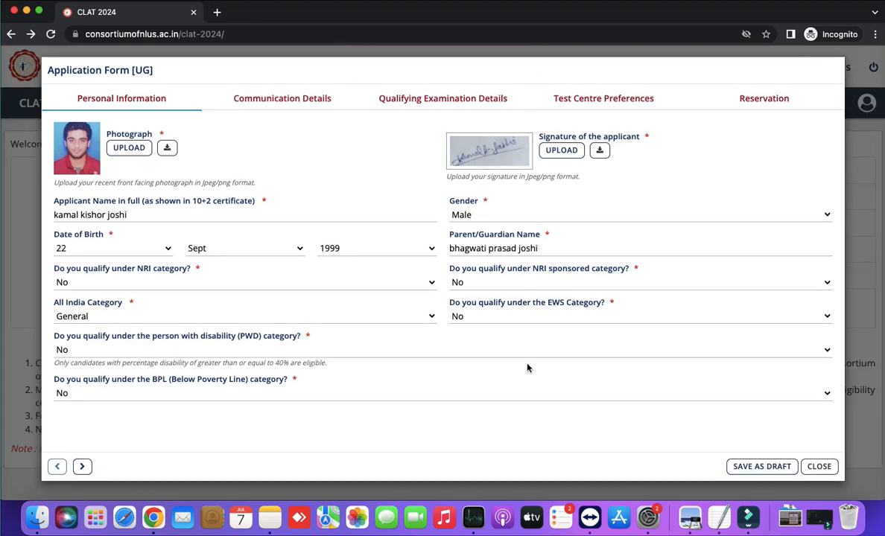
Enter the correspondence address in Communication Details with Uttarakhand as its state.
{"action": "left_click", "coordinate": [277, 97]}
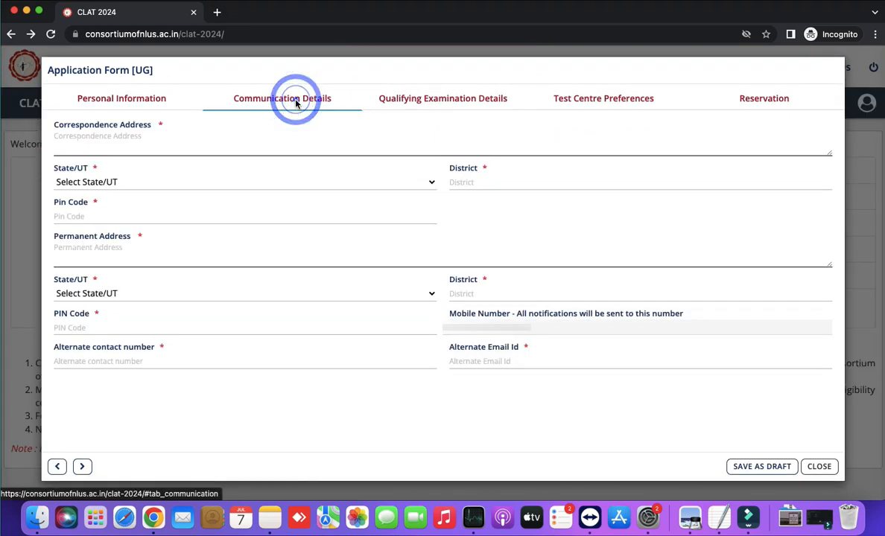
{"action": "left_click", "coordinate": [252, 149]}
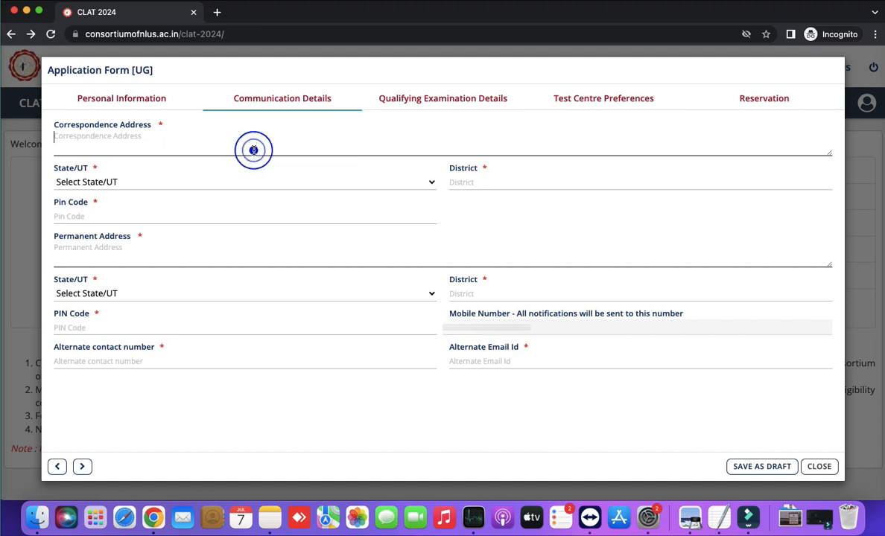
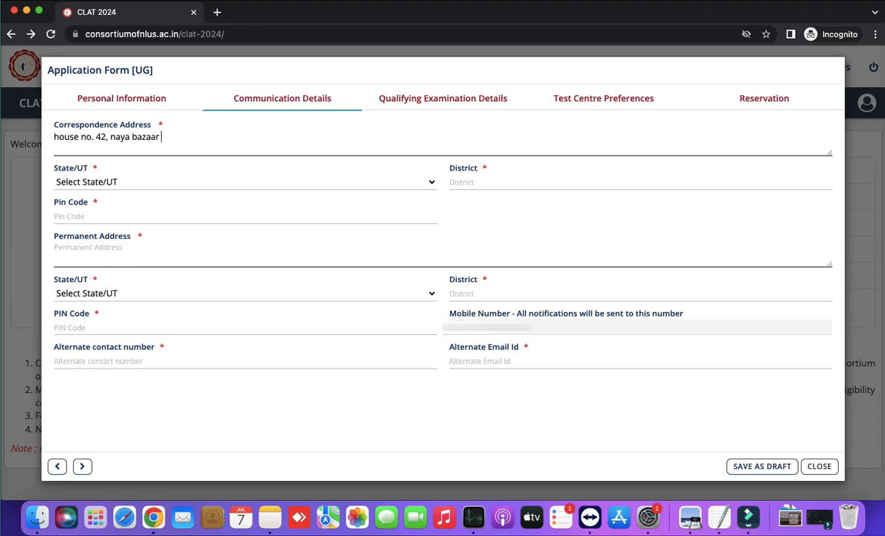
{"action": "left_click", "coordinate": [207, 186]}
{"action": "key", "text": "u"}
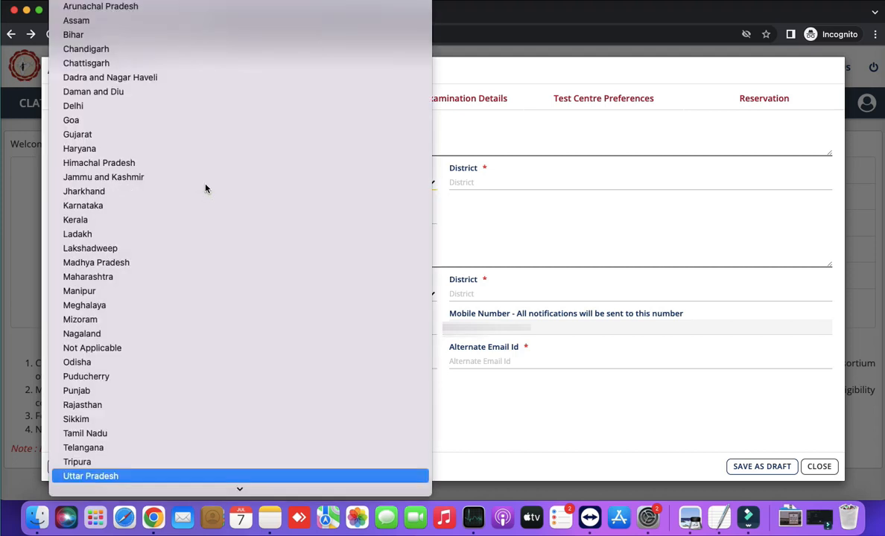
{"action": "key", "text": "Down"}
{"action": "key", "text": "Return"}
Fill in the correspondence district and PIN code.
{"action": "left_click", "coordinate": [495, 182]}
{"action": "type", "text": "pi"}
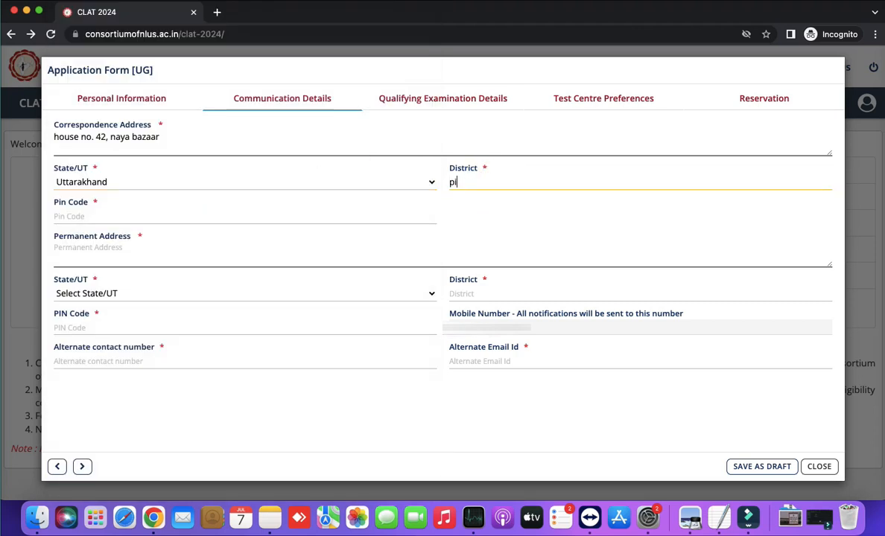
{"action": "type", "text": "thoragarh"}
{"action": "left_click", "coordinate": [290, 212]}
{"action": "type", "text": "2"}
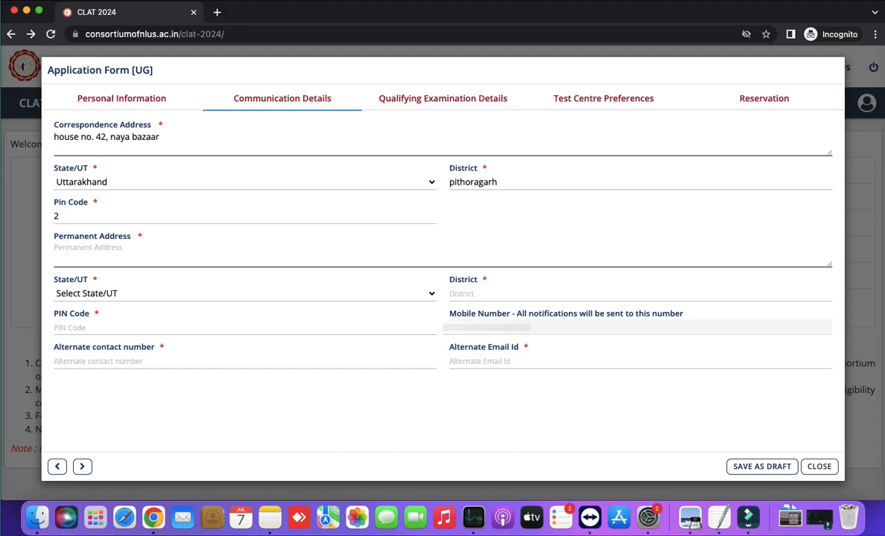
{"action": "type", "text": "462501"}
{"action": "left_click", "coordinate": [264, 254]}
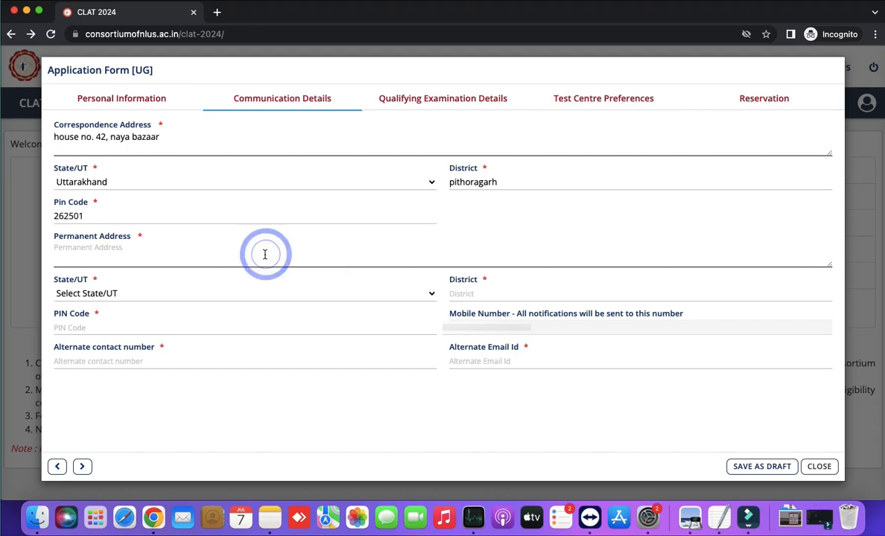
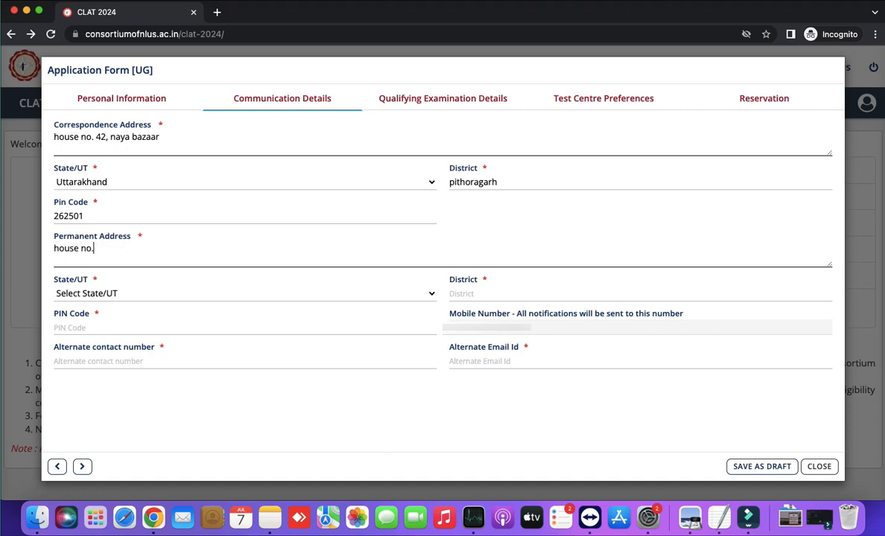
Enter the permanent address with state Uttarakhand, its district and PIN code.
{"action": "left_click", "coordinate": [272, 296]}
{"action": "key", "text": "u"}
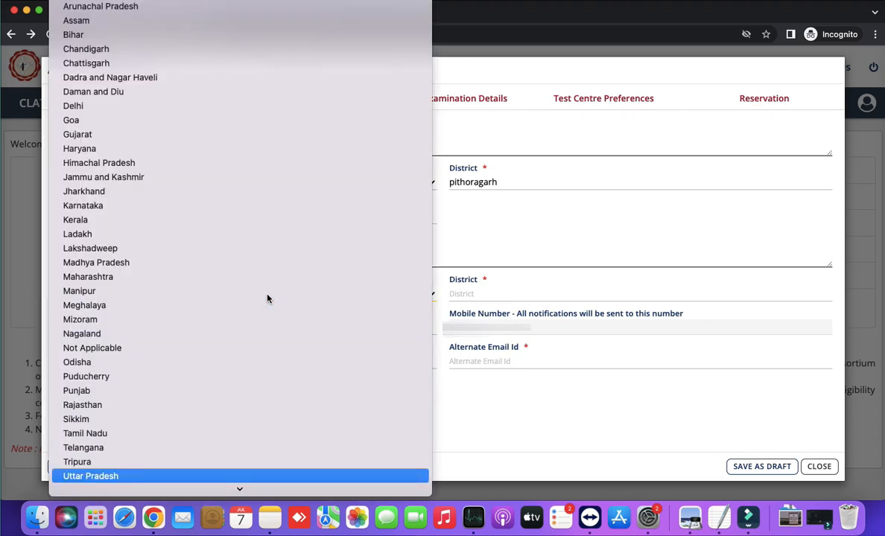
{"action": "key", "text": "Down"}
{"action": "key", "text": "Return"}
{"action": "left_click", "coordinate": [483, 294]}
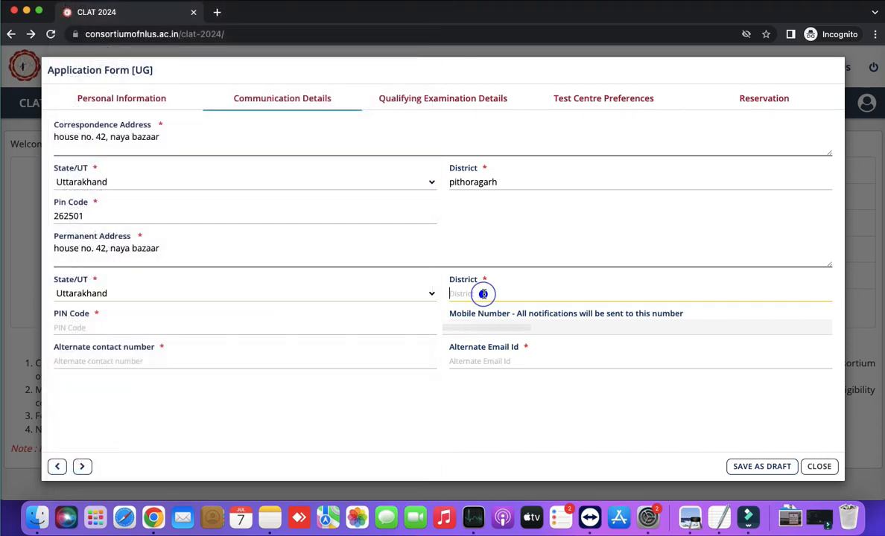
{"action": "type", "text": "pithoragarh"}
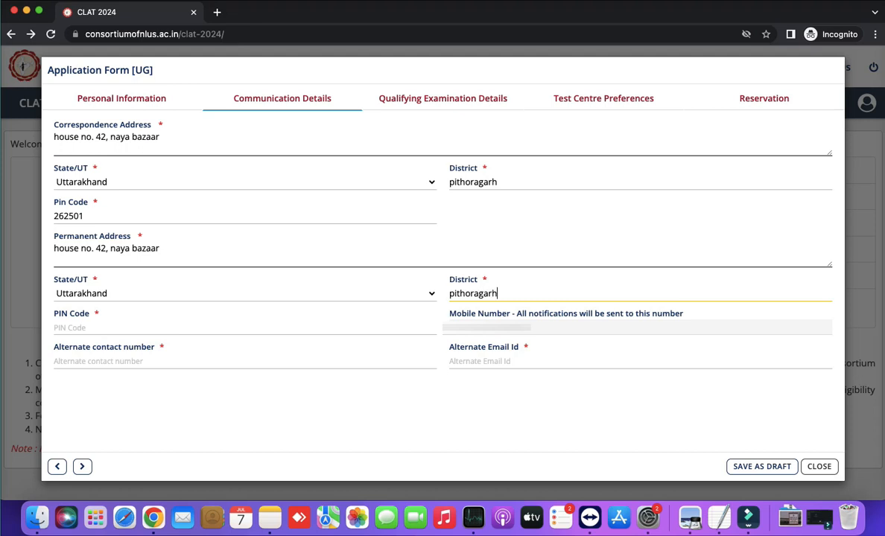
{"action": "left_click", "coordinate": [348, 324]}
{"action": "type", "text": "262501"}
Add the alternate contact number and e-mail, save the draft, and open Qualifying Examination Details.
{"action": "left_click", "coordinate": [312, 361]}
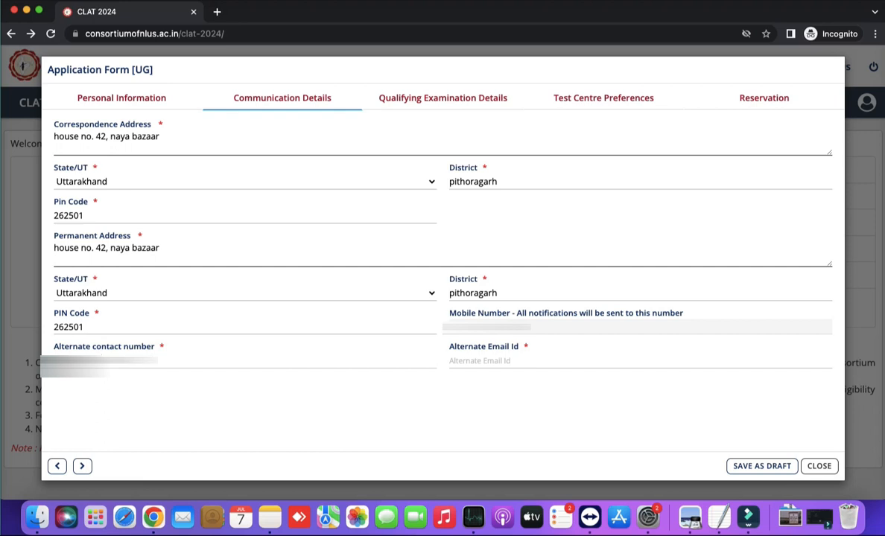
{"action": "left_click", "coordinate": [506, 359]}
{"action": "type", "text": "ail"}
{"action": "type", "text": ".com"}
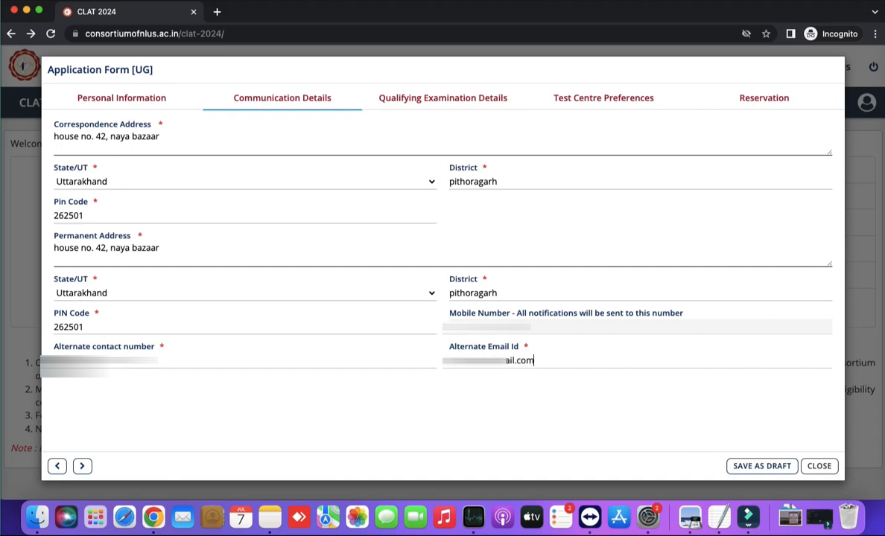
{"action": "left_click", "coordinate": [767, 467]}
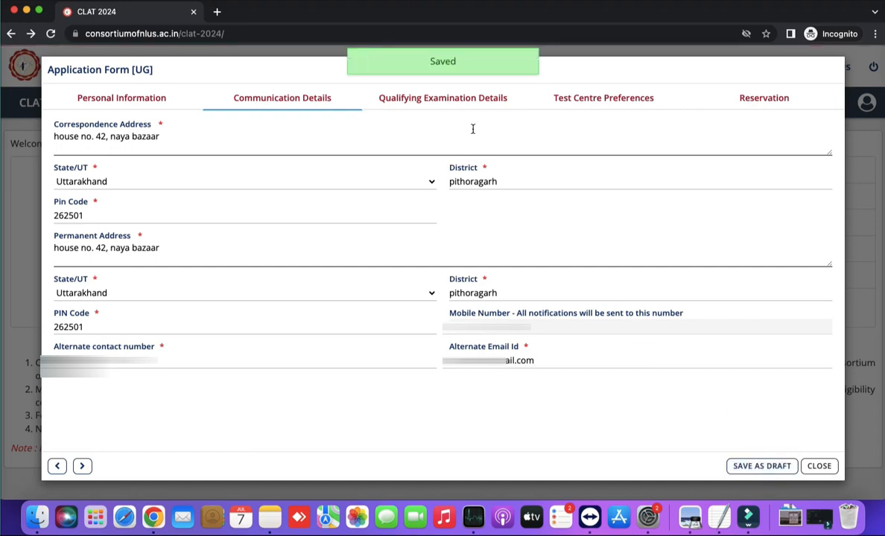
{"action": "left_click", "coordinate": [452, 102]}
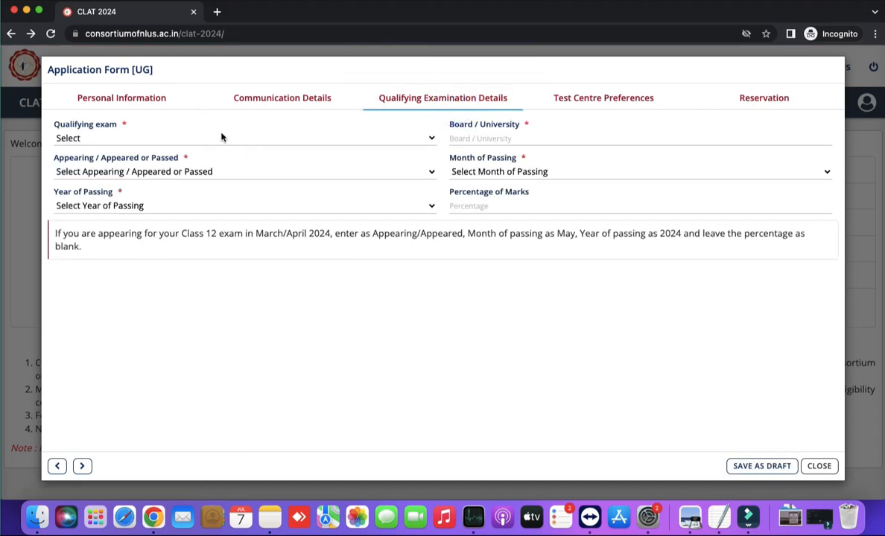
Record the qualifying exam as 10+2 (Science), Passed in 2023.
{"action": "left_click", "coordinate": [221, 136]}
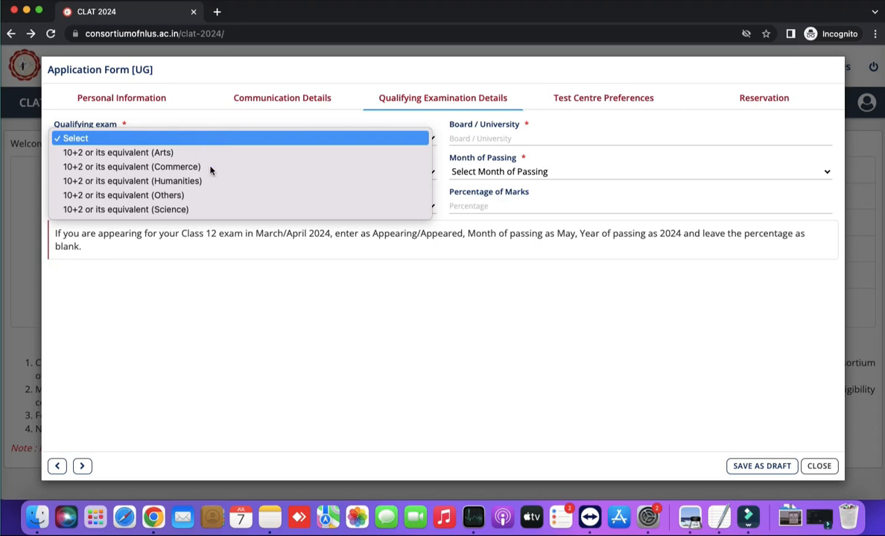
{"action": "left_click", "coordinate": [196, 209]}
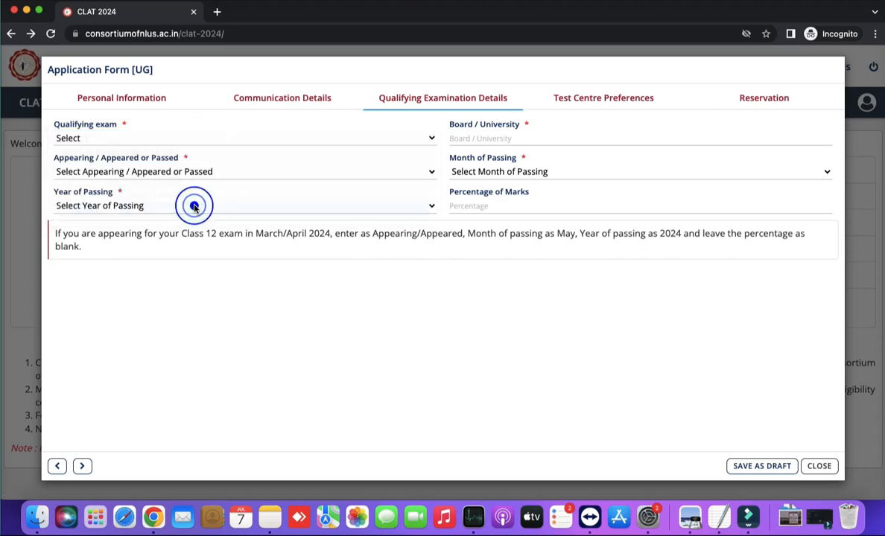
{"action": "left_click", "coordinate": [289, 172]}
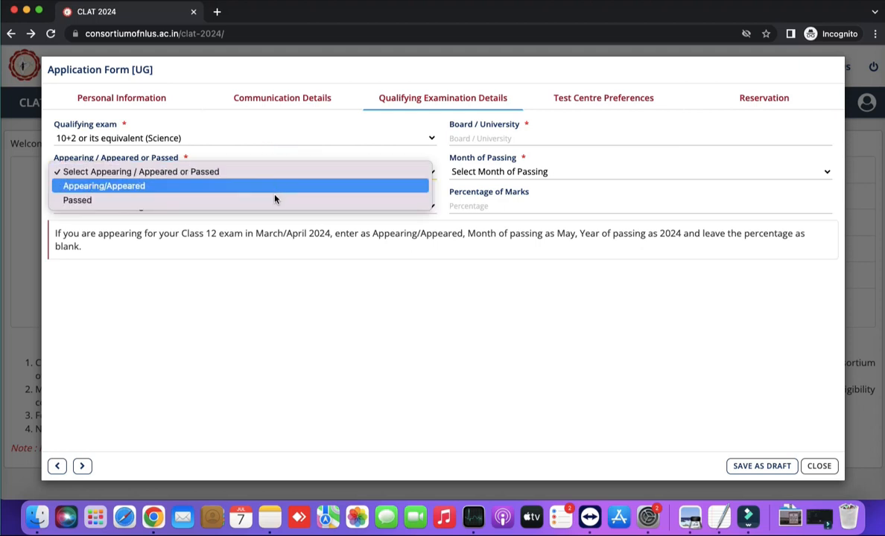
{"action": "left_click", "coordinate": [273, 200]}
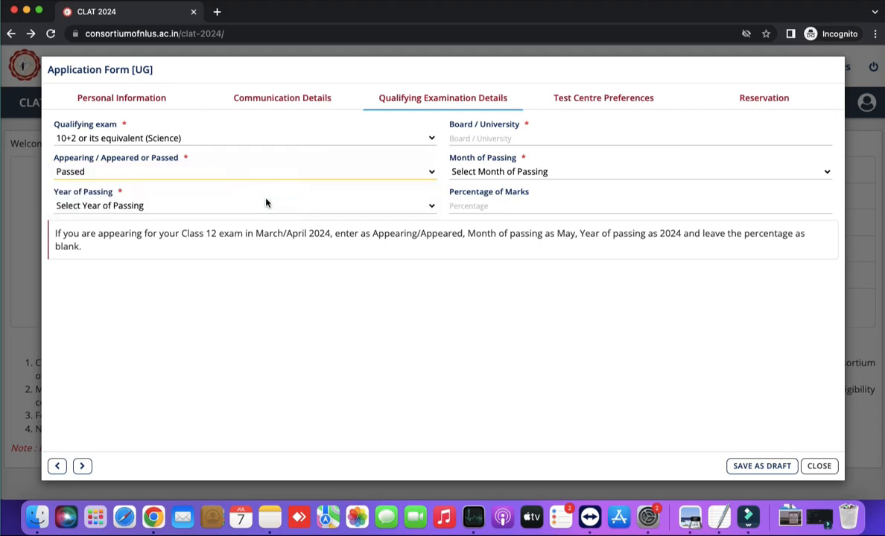
{"action": "left_click", "coordinate": [266, 202]}
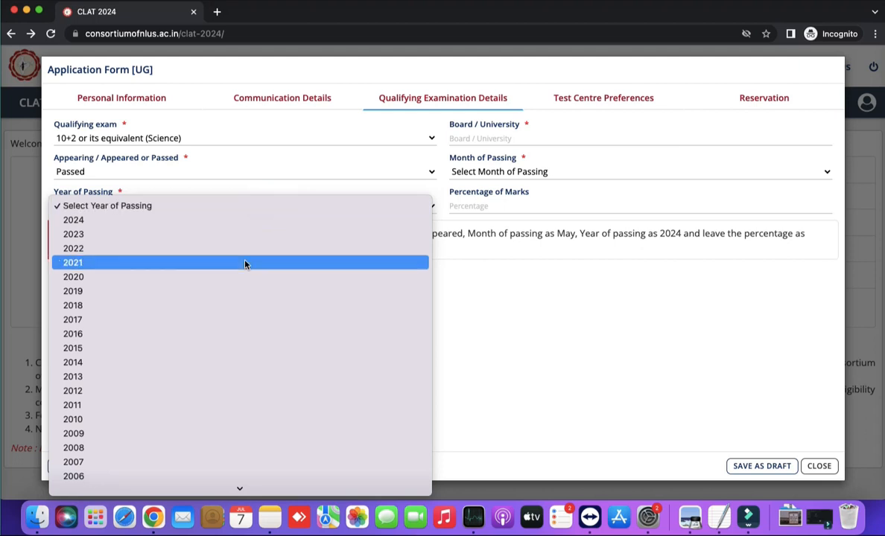
{"action": "left_click", "coordinate": [242, 235]}
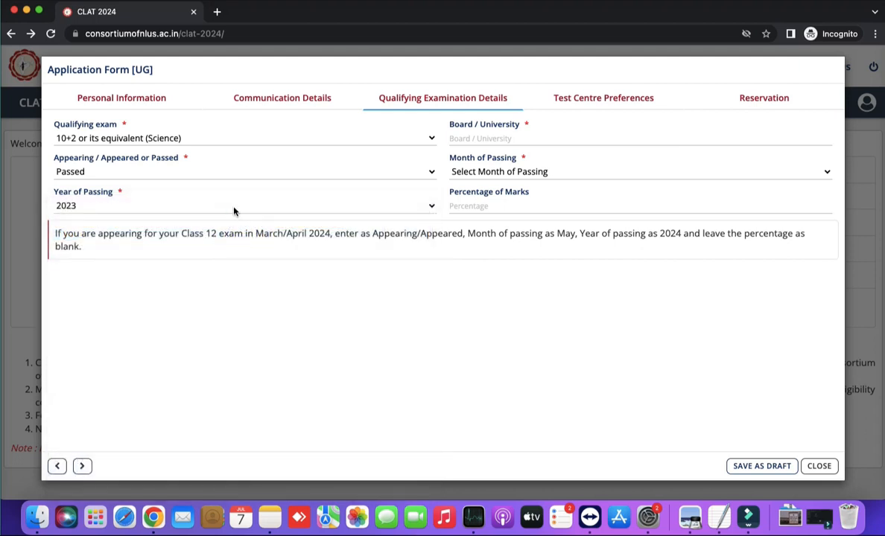
Enter board CBSE, month Jun and 85% marks, save the draft, and open Test Centre Preferences.
{"action": "left_click", "coordinate": [466, 139]}
{"action": "type", "text": "CBSE"}
{"action": "left_click", "coordinate": [511, 172]}
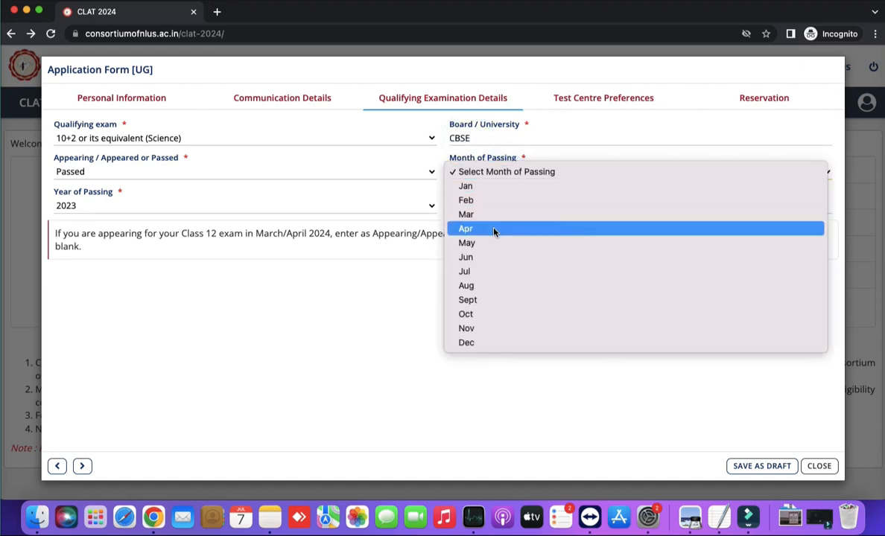
{"action": "left_click", "coordinate": [488, 253]}
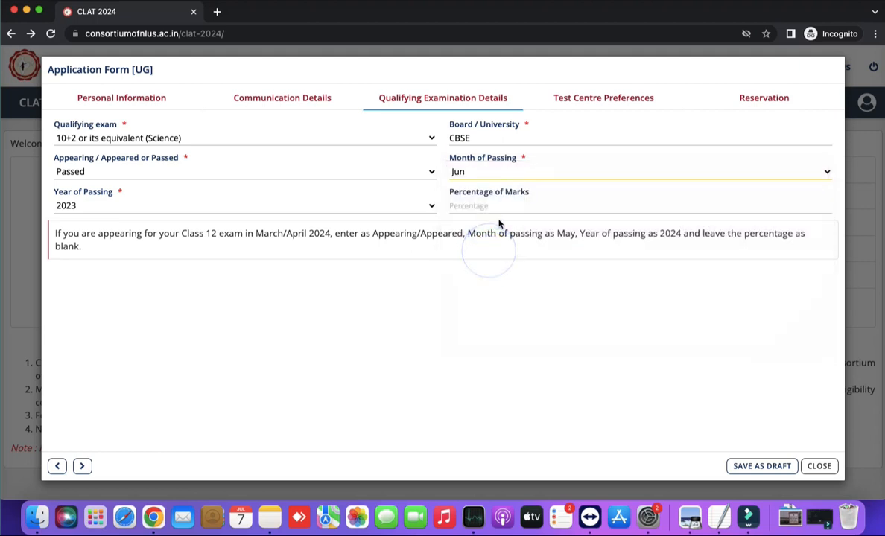
{"action": "left_click", "coordinate": [497, 205]}
{"action": "type", "text": "85%"}
{"action": "left_click", "coordinate": [762, 467]}
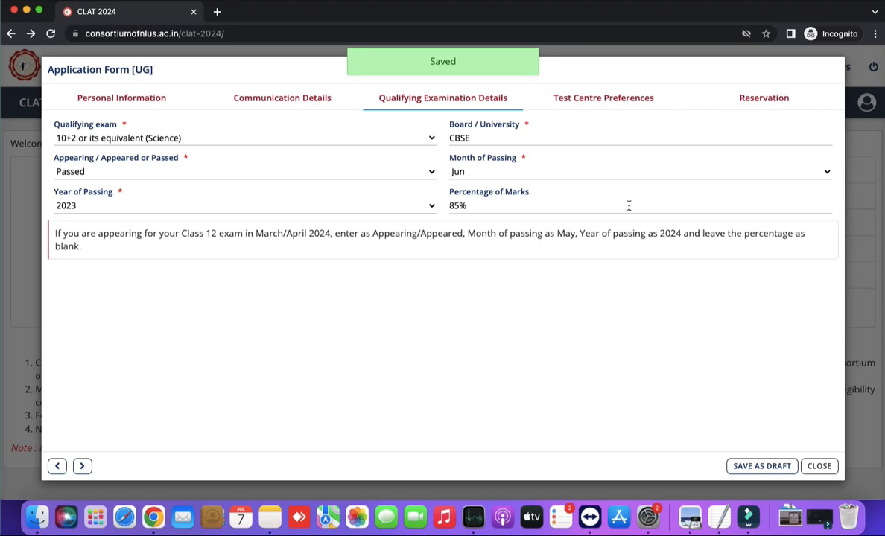
{"action": "left_click", "coordinate": [594, 100]}
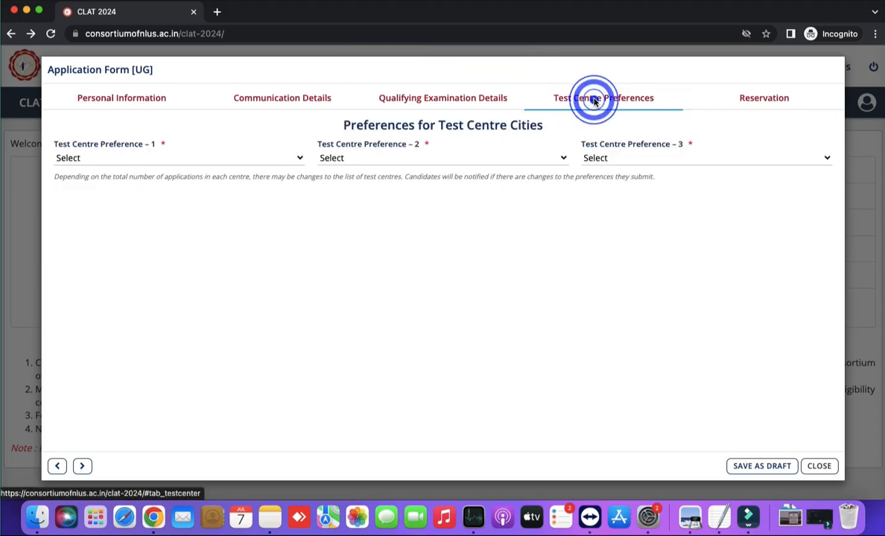
Choose Dehradun, Greater Noida / Noida and Chandigarh as test centres, save, and open Reservation.
{"action": "left_click", "coordinate": [164, 158]}
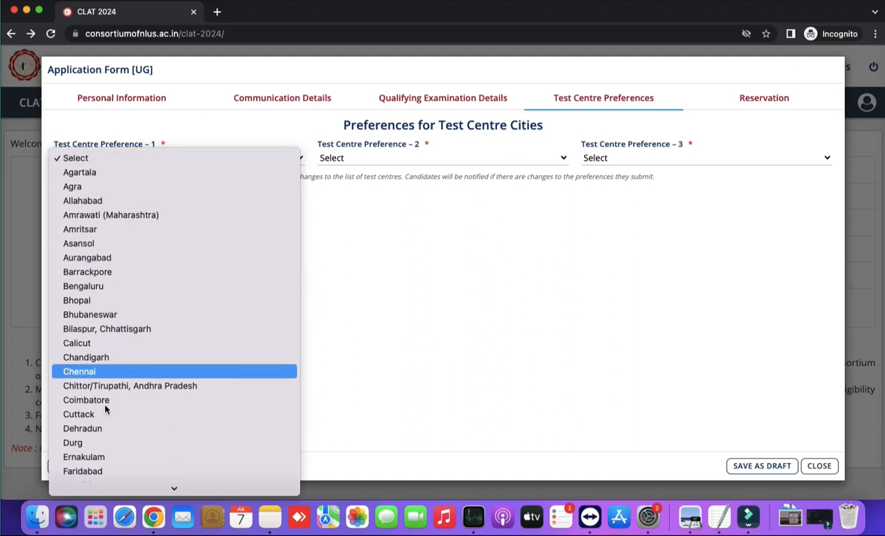
{"action": "left_click", "coordinate": [104, 428]}
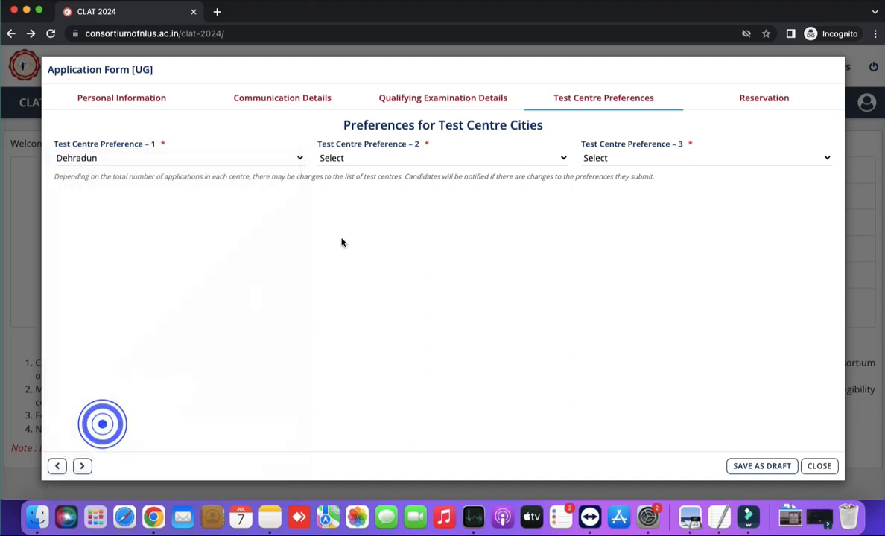
{"action": "left_click", "coordinate": [370, 158]}
{"action": "key", "text": "s"}
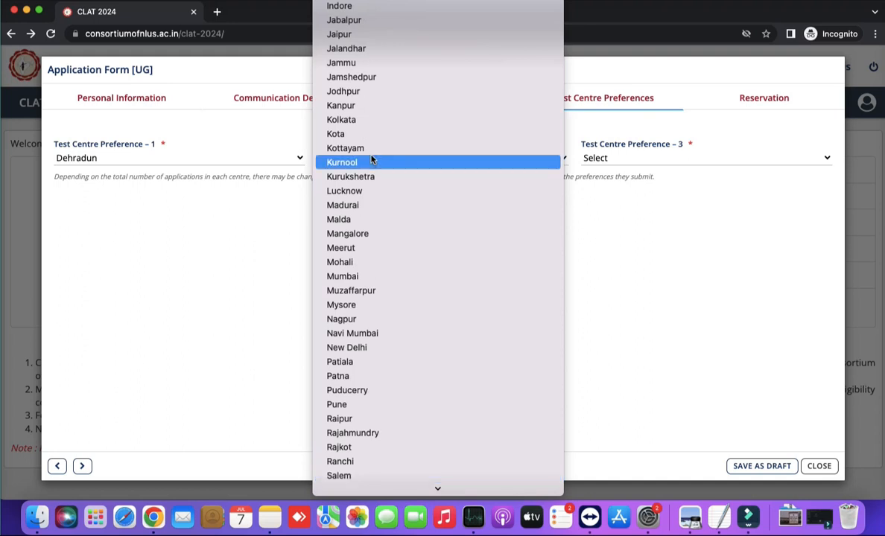
{"action": "key", "text": "d"}
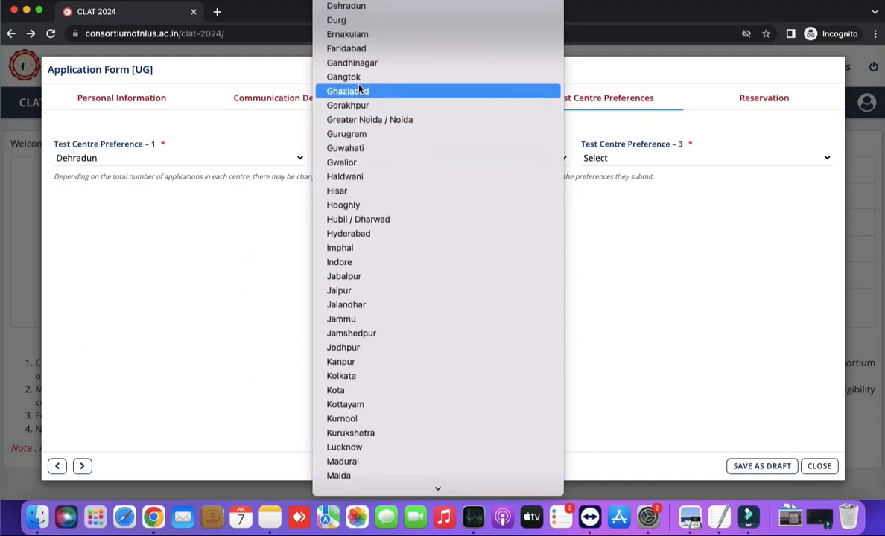
{"action": "left_click", "coordinate": [357, 117]}
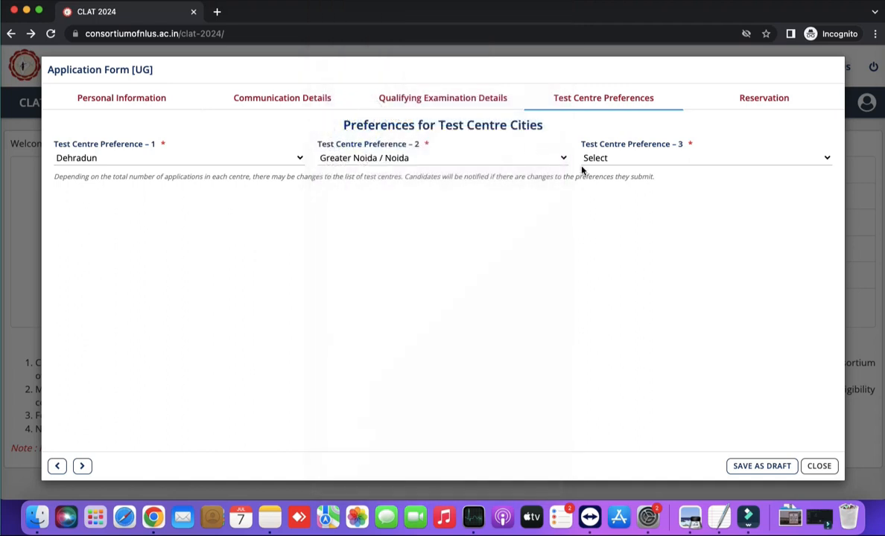
{"action": "left_click", "coordinate": [603, 161]}
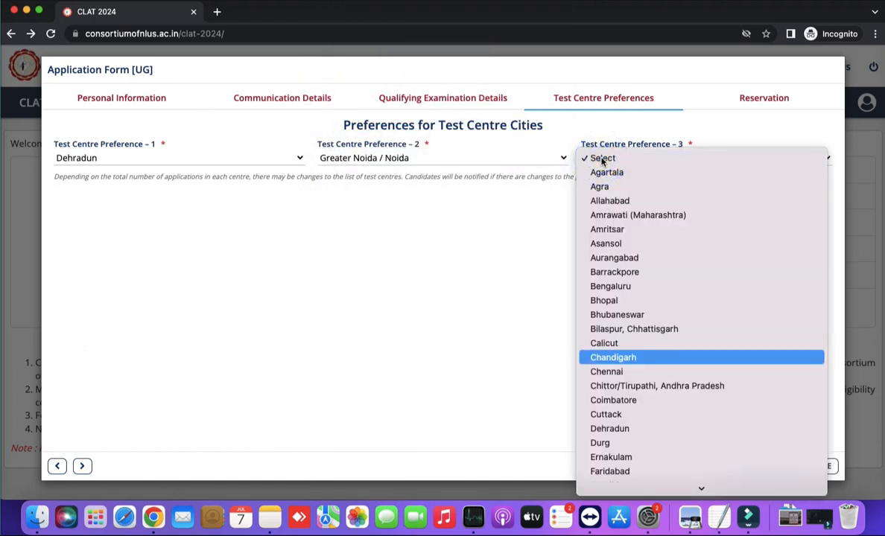
{"action": "key", "text": "Return"}
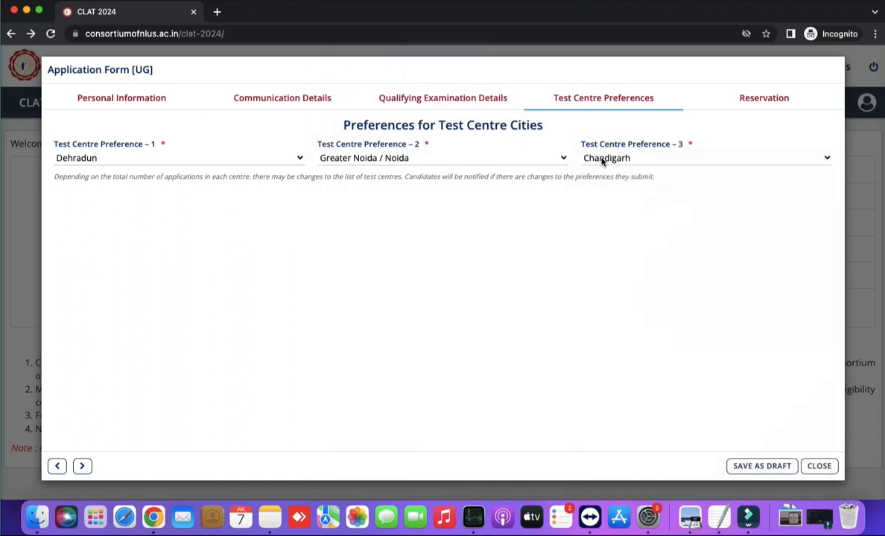
{"action": "left_click", "coordinate": [762, 465]}
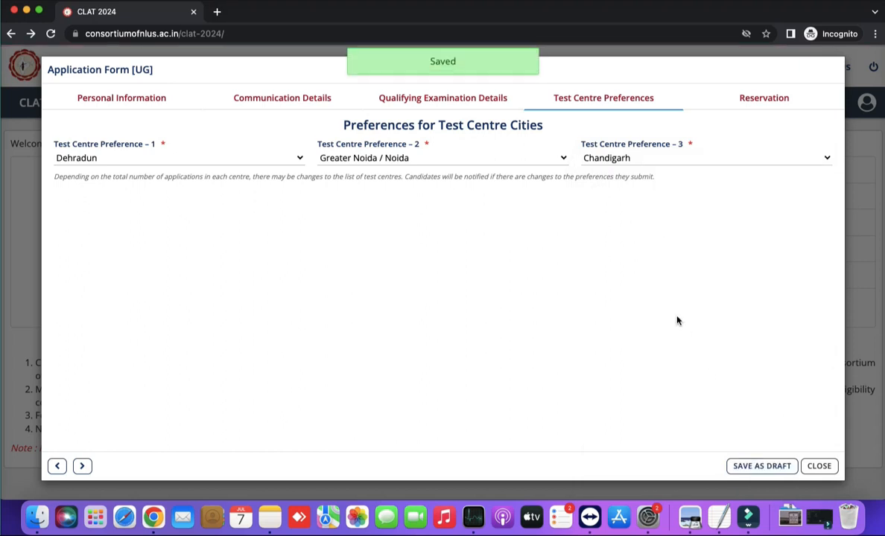
{"action": "left_click", "coordinate": [746, 96]}
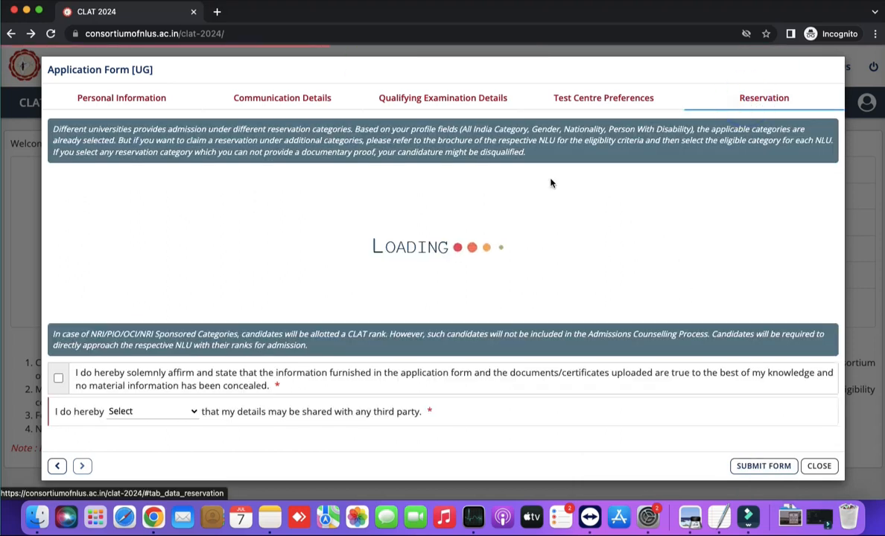
Answer No to the Karnataka Student question by declining the NLSIU Bengaluru eligibility popup.
{"action": "triple_click", "coordinate": [136, 143]}
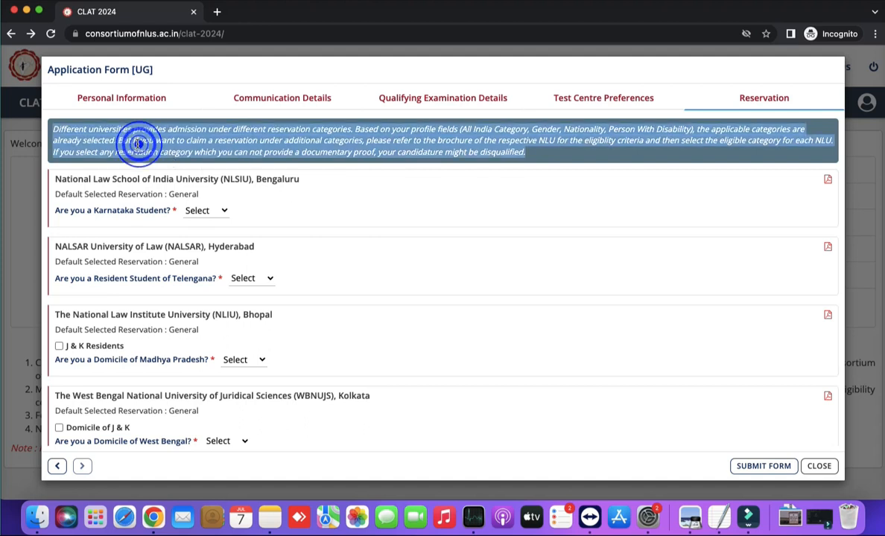
{"action": "left_click", "coordinate": [213, 145]}
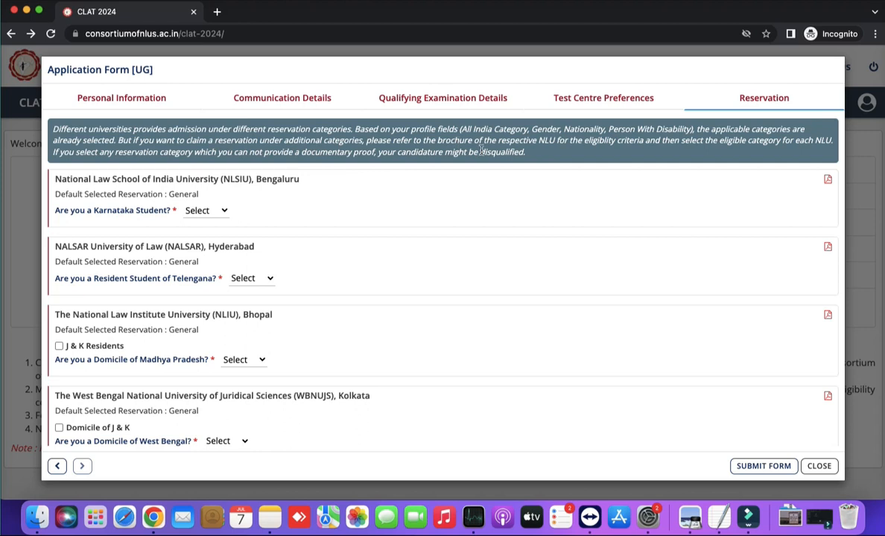
{"action": "left_click", "coordinate": [216, 214]}
{"action": "left_click", "coordinate": [203, 225]}
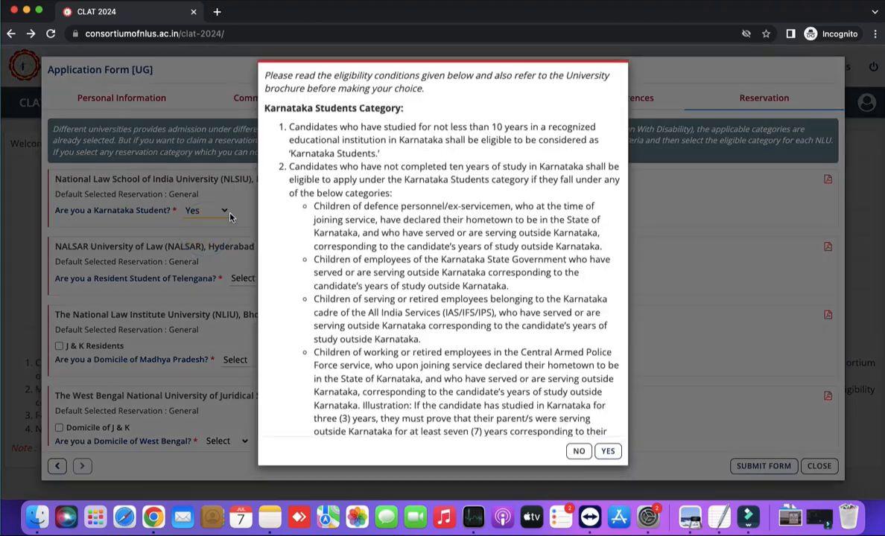
{"action": "left_click", "coordinate": [222, 211]}
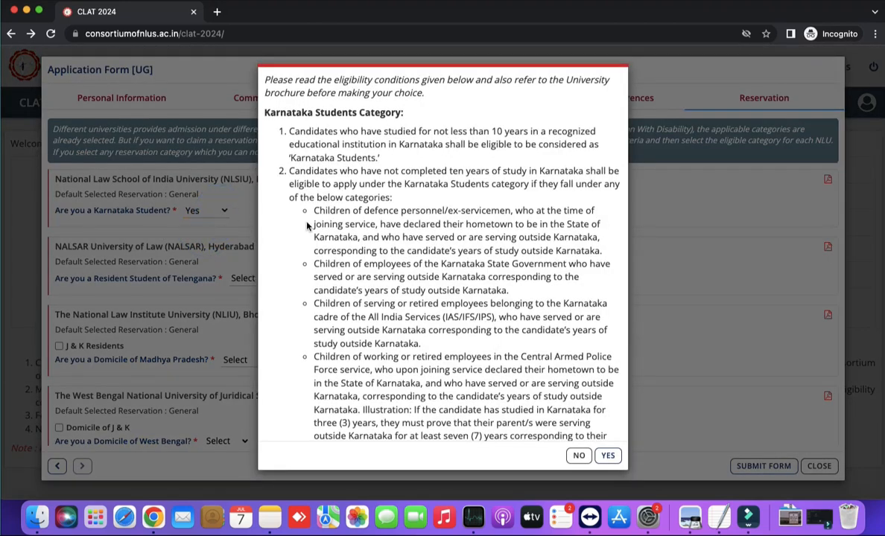
{"action": "left_click", "coordinate": [580, 454]}
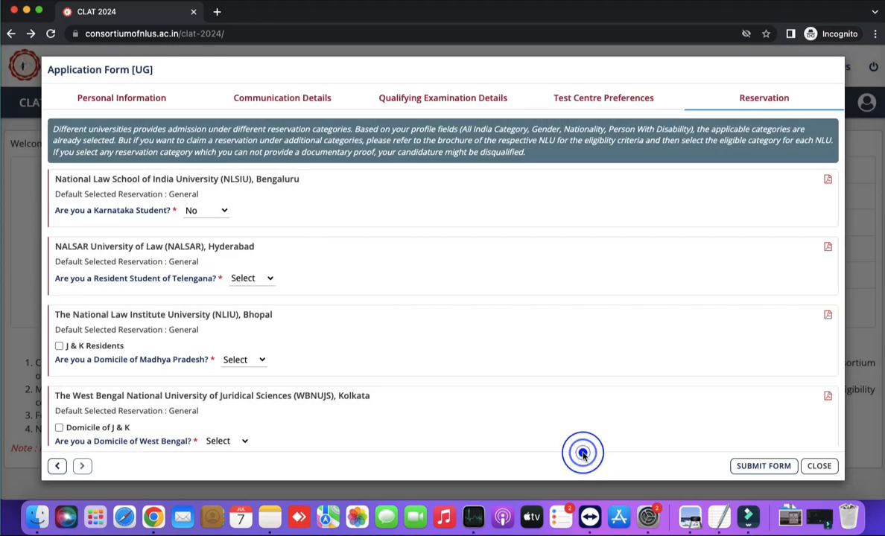
Answer No for Telangana, Madhya Pradesh (NLIU Bhopal), West Bengal, Rajasthan, Chattisgarh and Gujarat domicile.
{"action": "left_click", "coordinate": [252, 278]}
{"action": "left_click", "coordinate": [257, 309]}
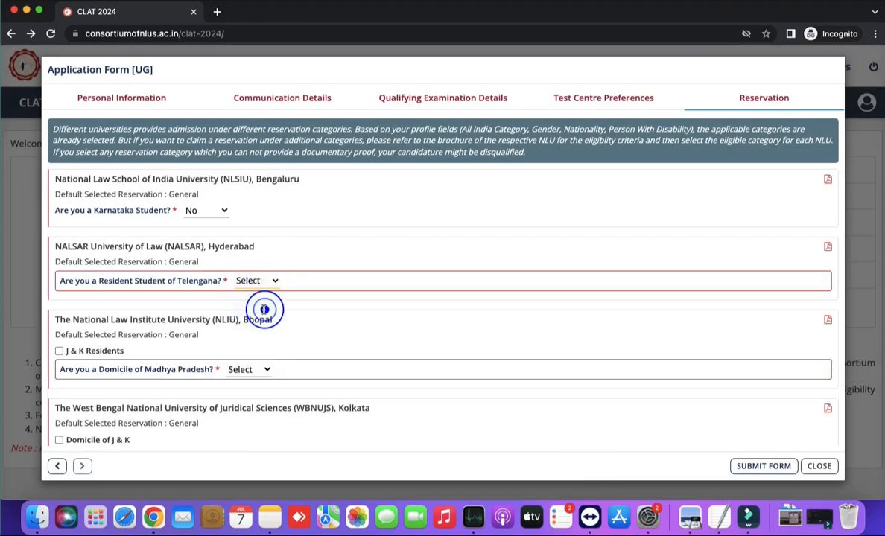
{"action": "scroll", "coordinate": [258, 296], "scroll_direction": "down", "scroll_amount": 1}
{"action": "scroll", "coordinate": [258, 305], "scroll_direction": "down", "scroll_amount": 2}
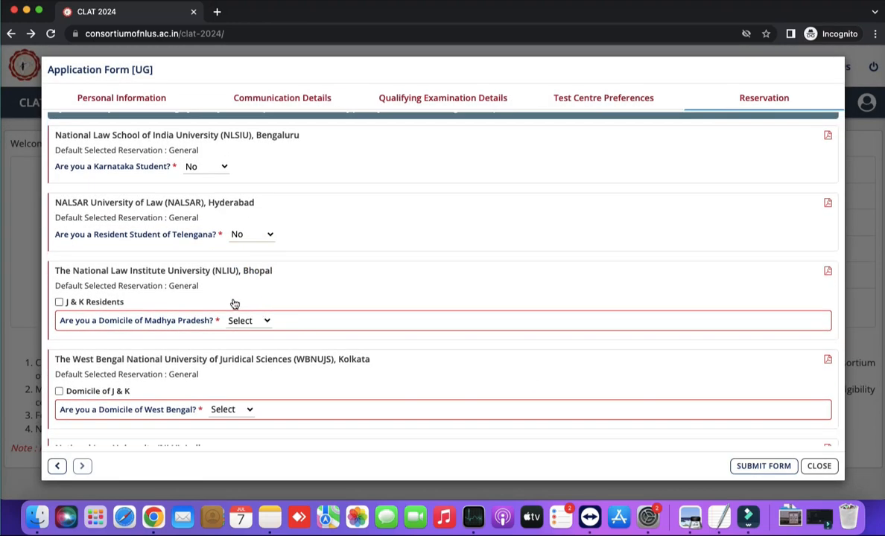
{"action": "left_click", "coordinate": [258, 315]}
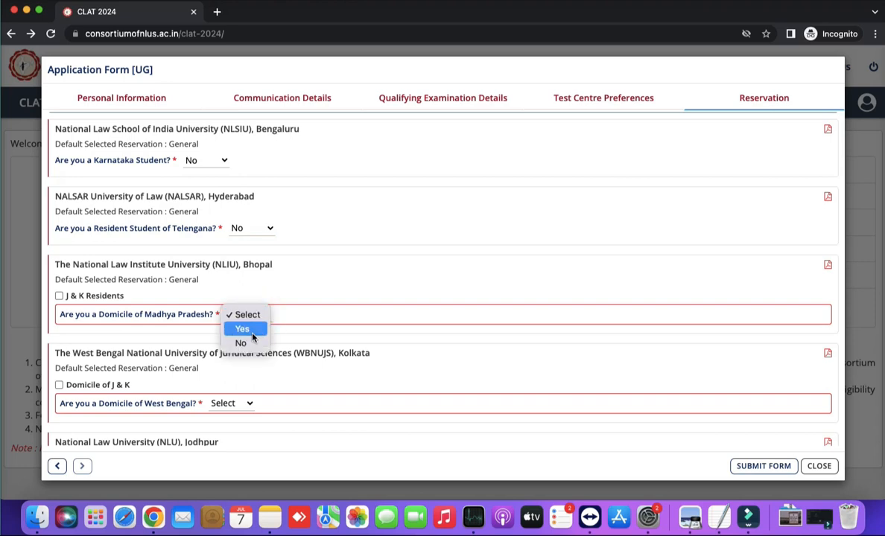
{"action": "left_click", "coordinate": [255, 341]}
{"action": "scroll", "coordinate": [251, 348], "scroll_direction": "down", "scroll_amount": 1}
{"action": "scroll", "coordinate": [257, 320], "scroll_direction": "up", "scroll_amount": 3}
{"action": "scroll", "coordinate": [258, 302], "scroll_direction": "down", "scroll_amount": 5}
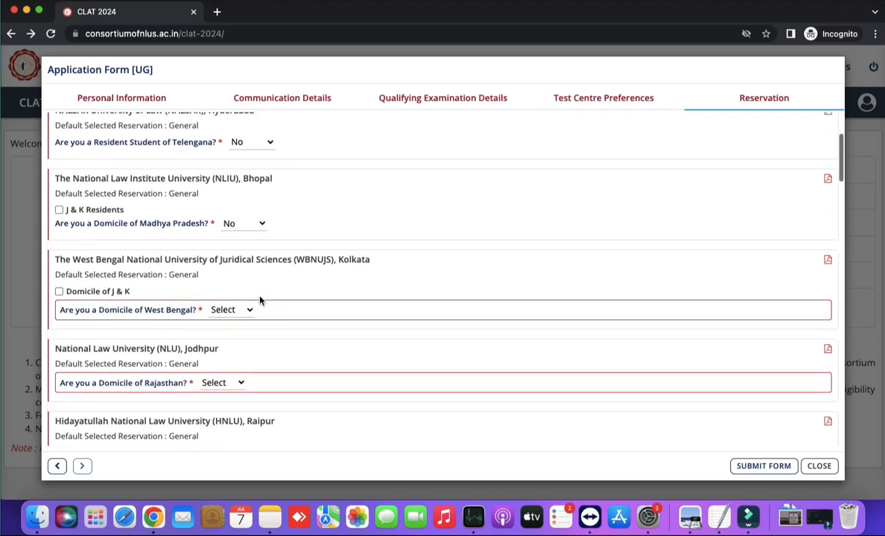
{"action": "left_click", "coordinate": [243, 286]}
{"action": "left_click", "coordinate": [226, 313]}
{"action": "left_click", "coordinate": [234, 354]}
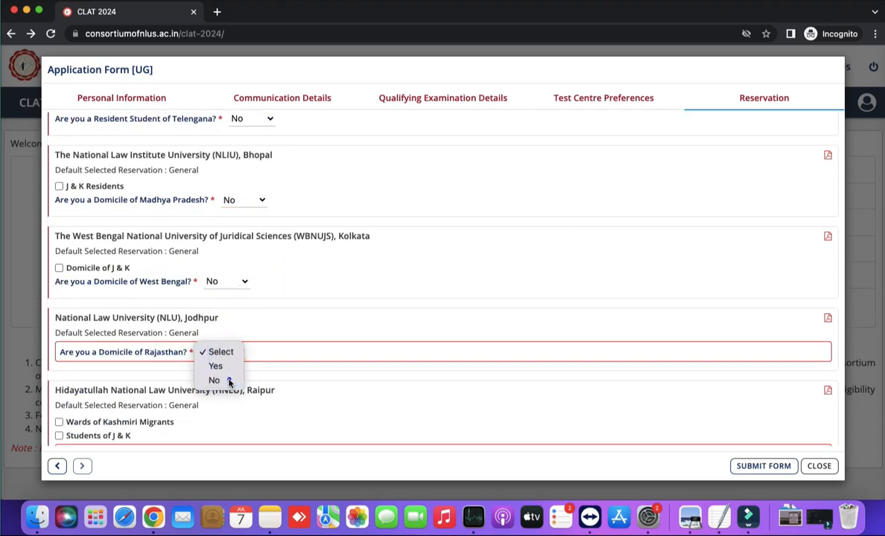
{"action": "left_click", "coordinate": [231, 378]}
{"action": "scroll", "coordinate": [231, 373], "scroll_direction": "down", "scroll_amount": 4}
{"action": "left_click", "coordinate": [233, 342]}
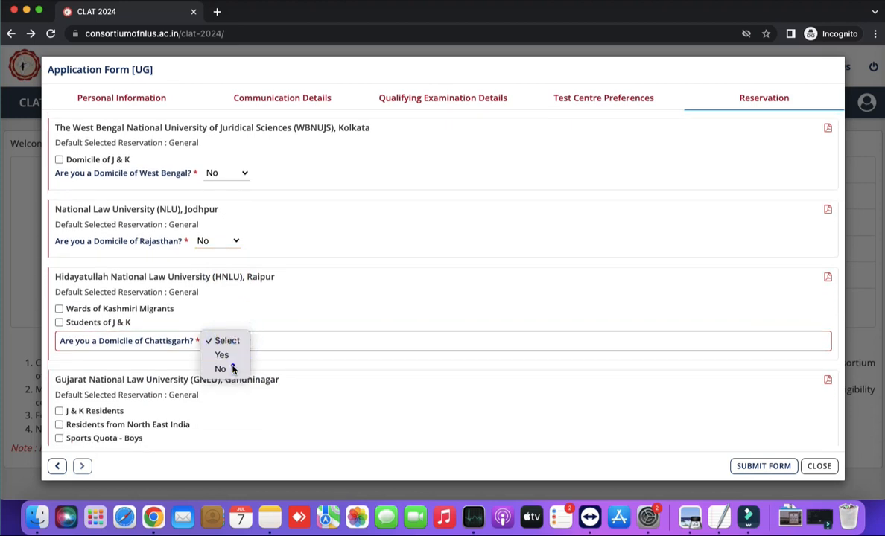
{"action": "left_click", "coordinate": [231, 367]}
{"action": "scroll", "coordinate": [231, 367], "scroll_direction": "down", "scroll_amount": 4}
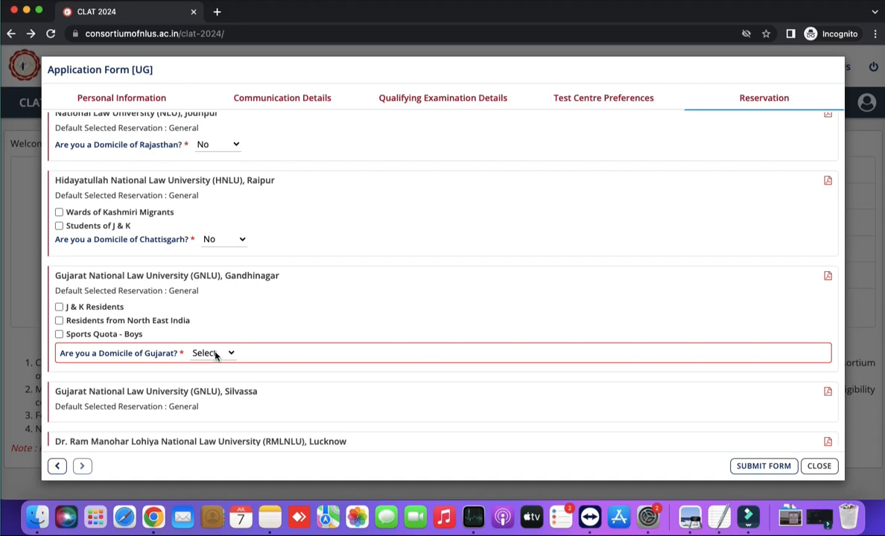
{"action": "left_click", "coordinate": [215, 354]}
{"action": "left_click", "coordinate": [217, 377]}
{"action": "scroll", "coordinate": [216, 379], "scroll_direction": "down", "scroll_amount": 4}
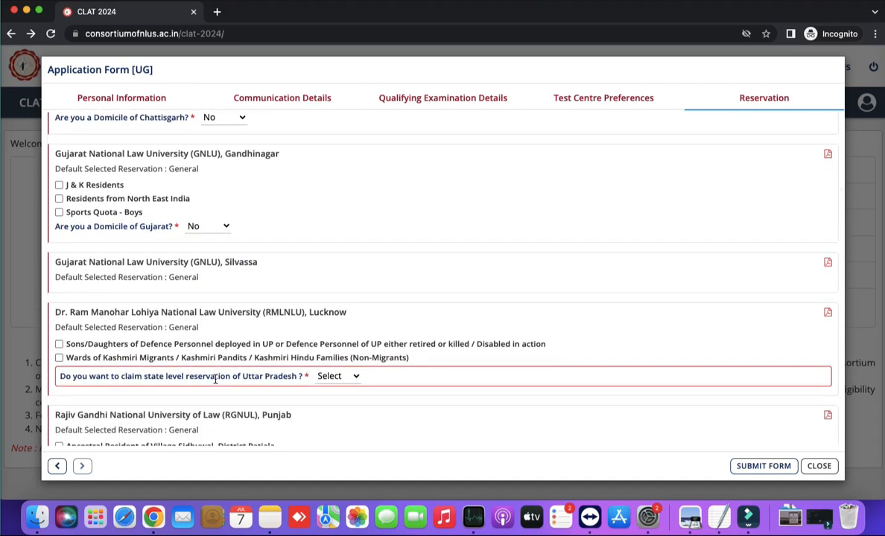
{"action": "scroll", "coordinate": [283, 372], "scroll_direction": "down", "scroll_amount": 2}
Answer No for Uttar Pradesh, Punjab, Bihar, Kerala, Odisha, Jharkhand, Assam, Andhra Pradesh and Tamil Nadu.
{"action": "left_click", "coordinate": [339, 366]}
{"action": "left_click", "coordinate": [341, 392]}
{"action": "scroll", "coordinate": [339, 395], "scroll_direction": "down", "scroll_amount": 2}
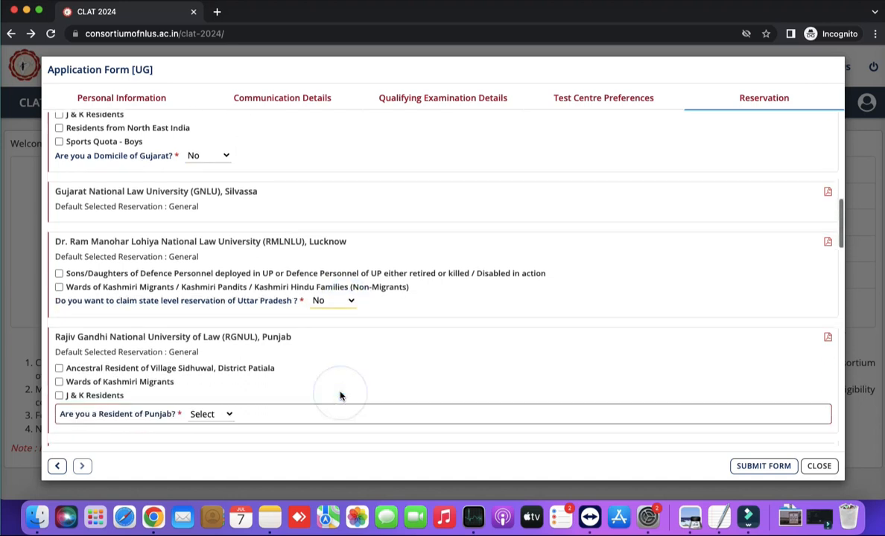
{"action": "scroll", "coordinate": [341, 395], "scroll_direction": "down", "scroll_amount": 2}
{"action": "left_click", "coordinate": [223, 335]}
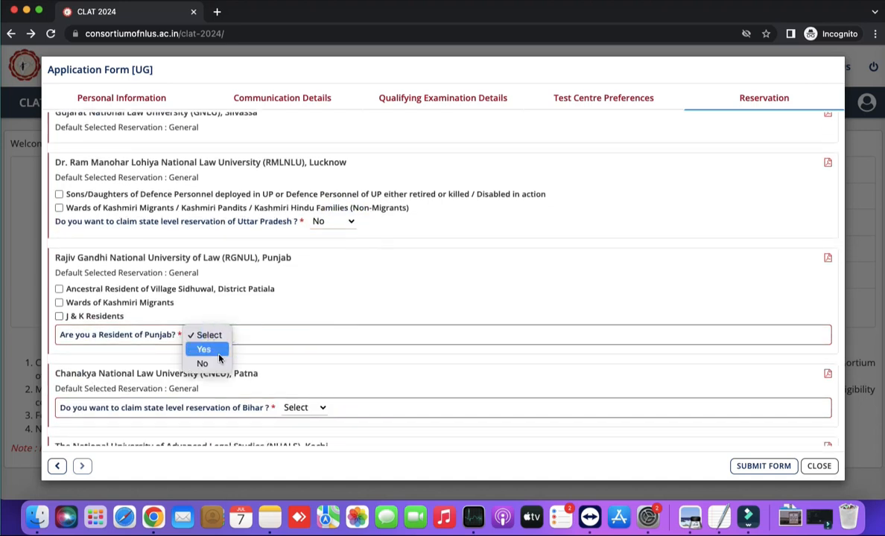
{"action": "left_click", "coordinate": [219, 361]}
{"action": "scroll", "coordinate": [217, 361], "scroll_direction": "down", "scroll_amount": 1}
{"action": "left_click", "coordinate": [311, 381]}
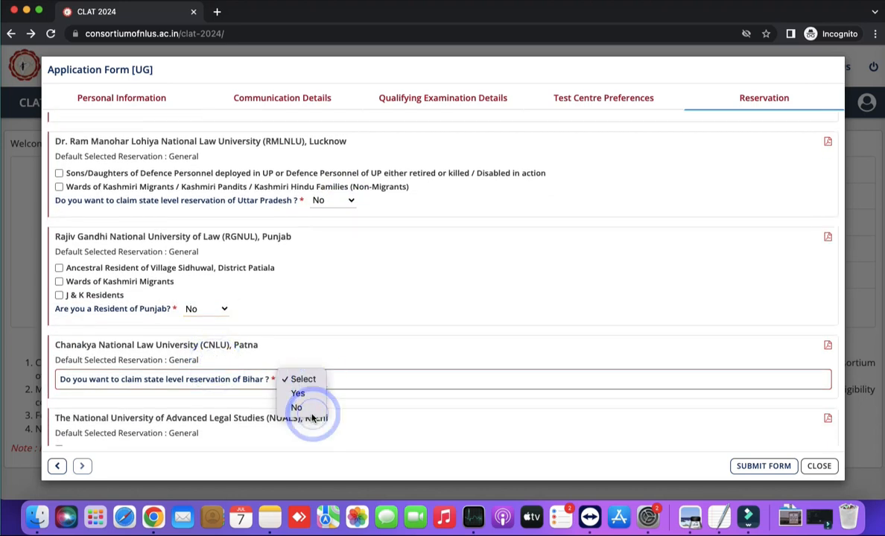
{"action": "left_click", "coordinate": [311, 409]}
{"action": "scroll", "coordinate": [300, 400], "scroll_direction": "down", "scroll_amount": 3}
{"action": "left_click", "coordinate": [198, 333]}
{"action": "left_click", "coordinate": [201, 363]}
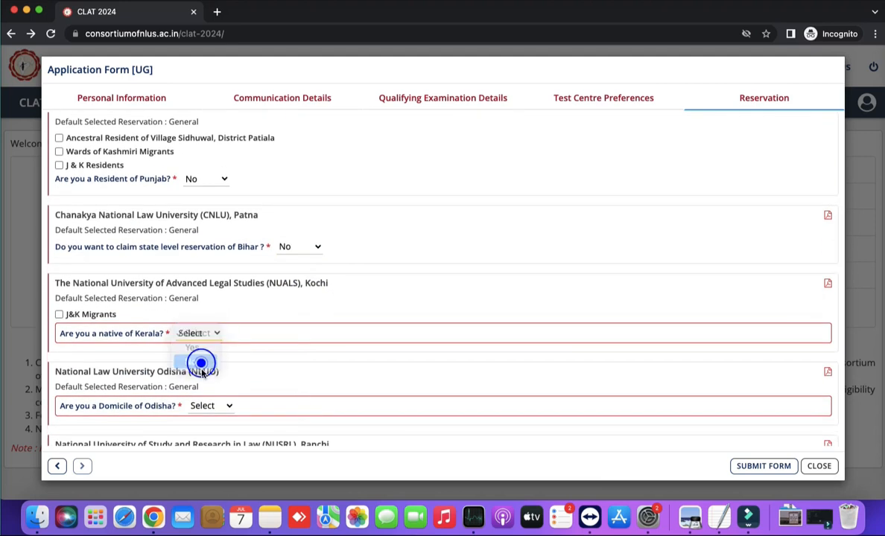
{"action": "left_click", "coordinate": [209, 397]}
{"action": "left_click", "coordinate": [197, 423]}
{"action": "scroll", "coordinate": [253, 380], "scroll_direction": "down", "scroll_amount": 3}
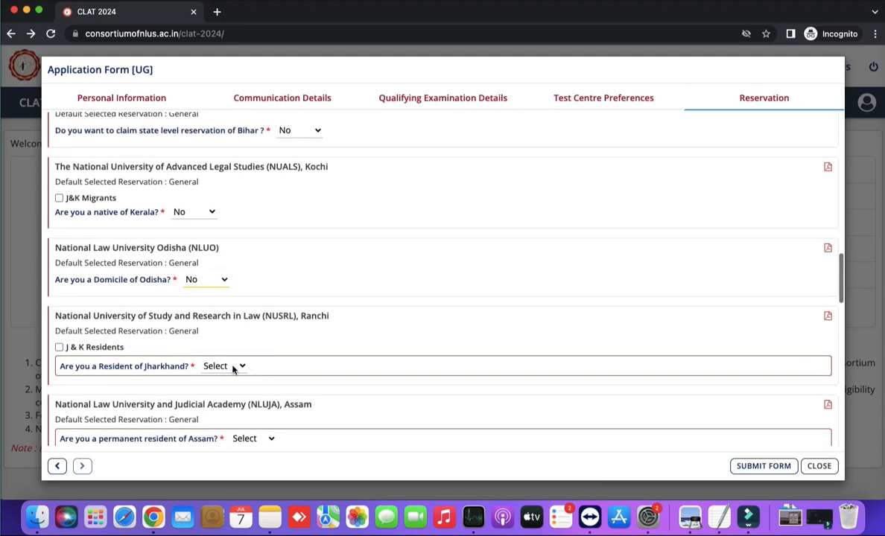
{"action": "left_click", "coordinate": [233, 365]}
{"action": "left_click", "coordinate": [223, 394]}
{"action": "scroll", "coordinate": [231, 372], "scroll_direction": "down", "scroll_amount": 3}
{"action": "left_click", "coordinate": [250, 354]}
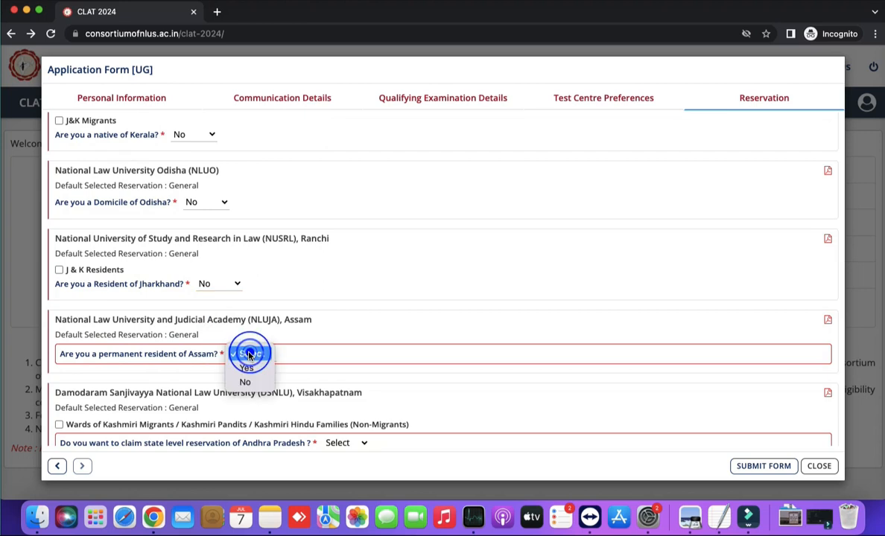
{"action": "left_click", "coordinate": [246, 380]}
{"action": "scroll", "coordinate": [282, 369], "scroll_direction": "down", "scroll_amount": 3}
{"action": "left_click", "coordinate": [346, 361]}
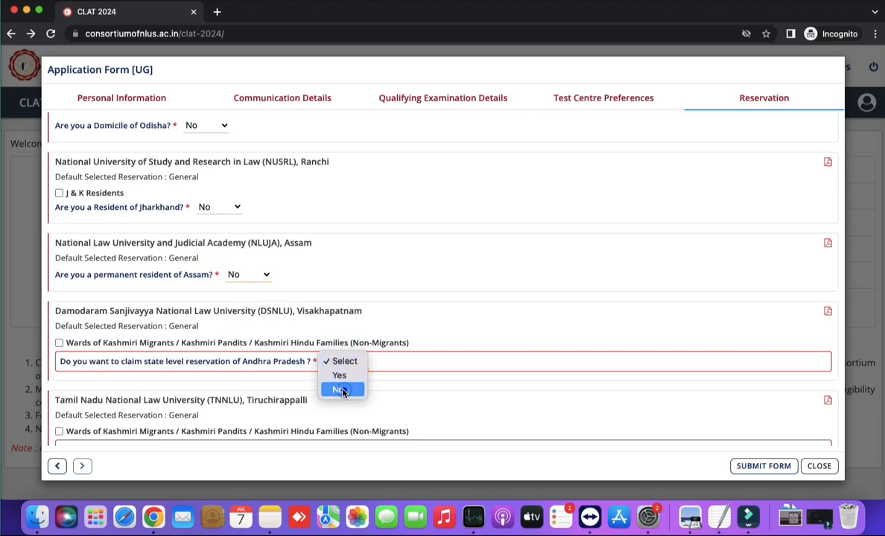
{"action": "left_click", "coordinate": [342, 390]}
{"action": "scroll", "coordinate": [342, 393], "scroll_direction": "down", "scroll_amount": 3}
{"action": "left_click", "coordinate": [326, 360]}
{"action": "left_click", "coordinate": [320, 387]}
{"action": "scroll", "coordinate": [328, 389], "scroll_direction": "down", "scroll_amount": 3}
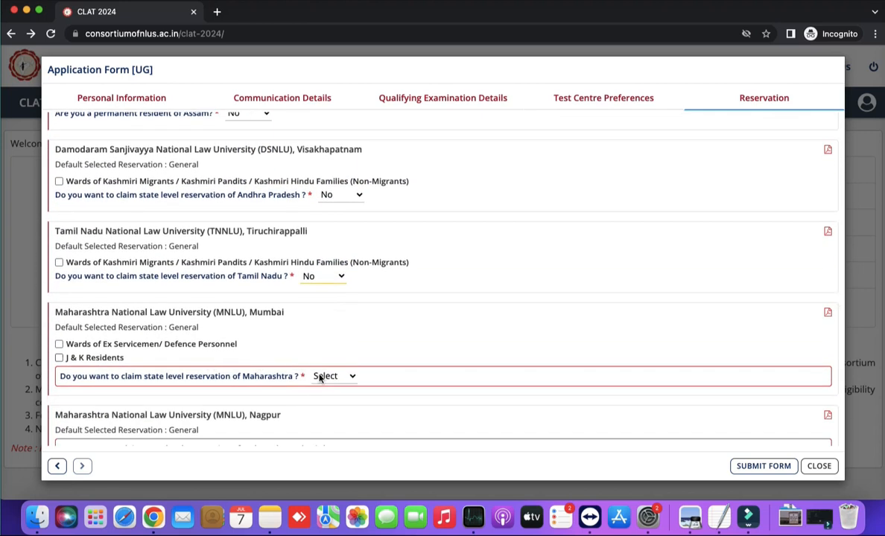
Decline Maharashtra reservation for MNLU Mumbai, MNLU Nagpur and MNLU Aurangabad.
{"action": "left_click", "coordinate": [321, 377]}
{"action": "left_click", "coordinate": [328, 404]}
{"action": "scroll", "coordinate": [329, 372], "scroll_direction": "down", "scroll_amount": 3}
{"action": "left_click", "coordinate": [330, 356]}
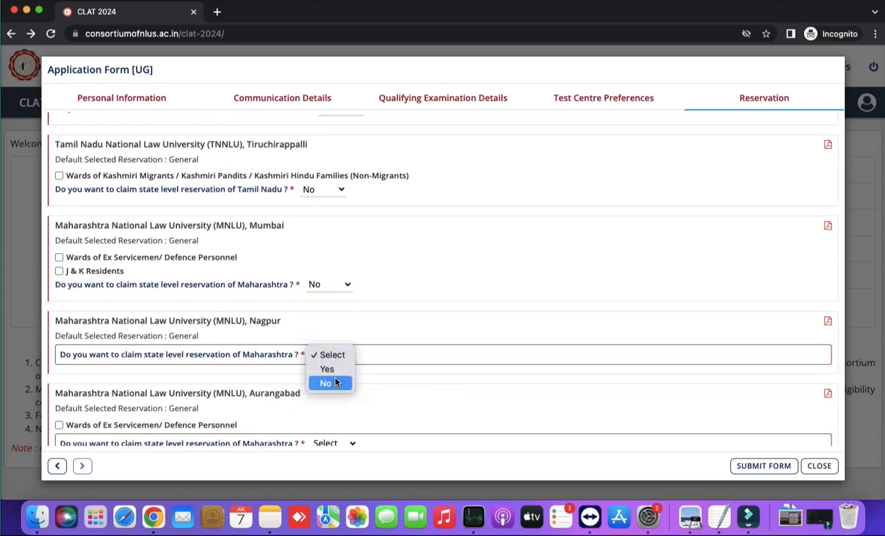
{"action": "left_click", "coordinate": [336, 383]}
{"action": "scroll", "coordinate": [343, 376], "scroll_direction": "down", "scroll_amount": 2}
{"action": "left_click", "coordinate": [339, 369]}
{"action": "left_click", "coordinate": [328, 394]}
{"action": "scroll", "coordinate": [328, 394], "scroll_direction": "down", "scroll_amount": 2}
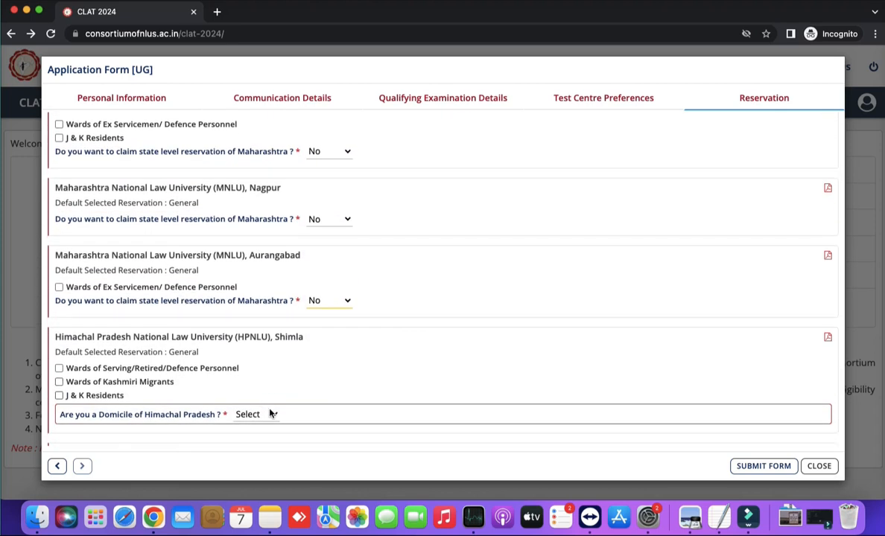
Answer No for Himachal Pradesh, Madhya Pradesh (MPDNLU Jabalpur) and Haryana domicile.
{"action": "left_click", "coordinate": [271, 414]}
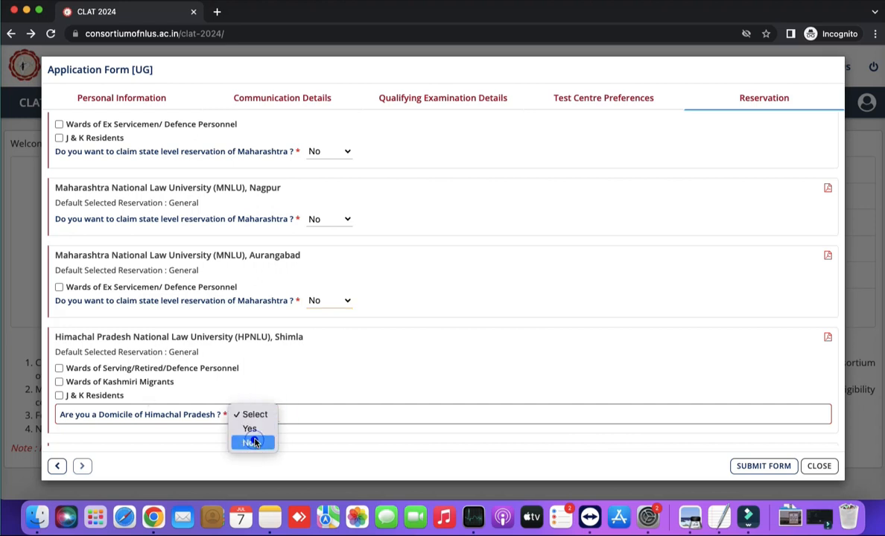
{"action": "left_click", "coordinate": [248, 443]}
{"action": "scroll", "coordinate": [254, 441], "scroll_direction": "down", "scroll_amount": 3}
{"action": "left_click", "coordinate": [253, 390]}
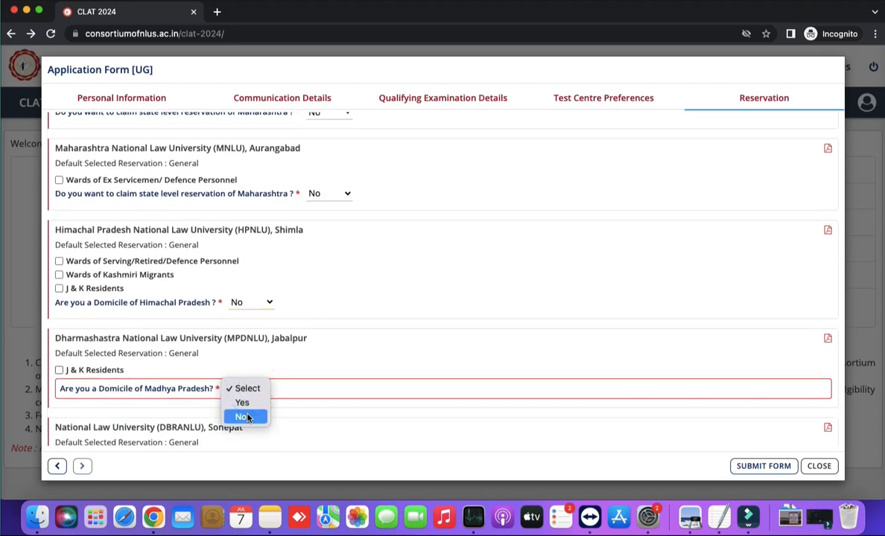
{"action": "left_click", "coordinate": [237, 416]}
{"action": "scroll", "coordinate": [231, 399], "scroll_direction": "down", "scroll_amount": 2}
{"action": "left_click", "coordinate": [217, 396]}
{"action": "left_click", "coordinate": [218, 422]}
{"action": "scroll", "coordinate": [216, 428], "scroll_direction": "down", "scroll_amount": 1}
{"action": "scroll", "coordinate": [216, 428], "scroll_direction": "down", "scroll_amount": 1}
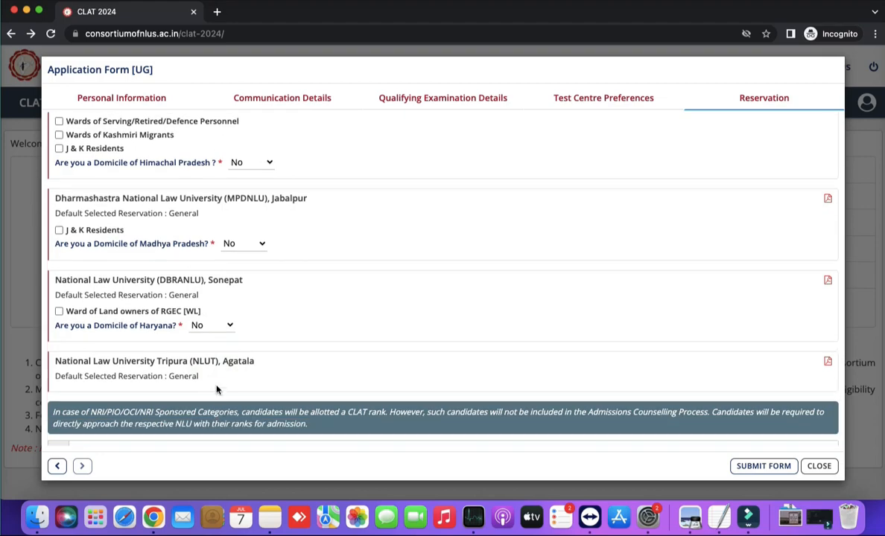
Submit and confirm the UG application, then go to the NLU preferences update page.
{"action": "left_click", "coordinate": [757, 467]}
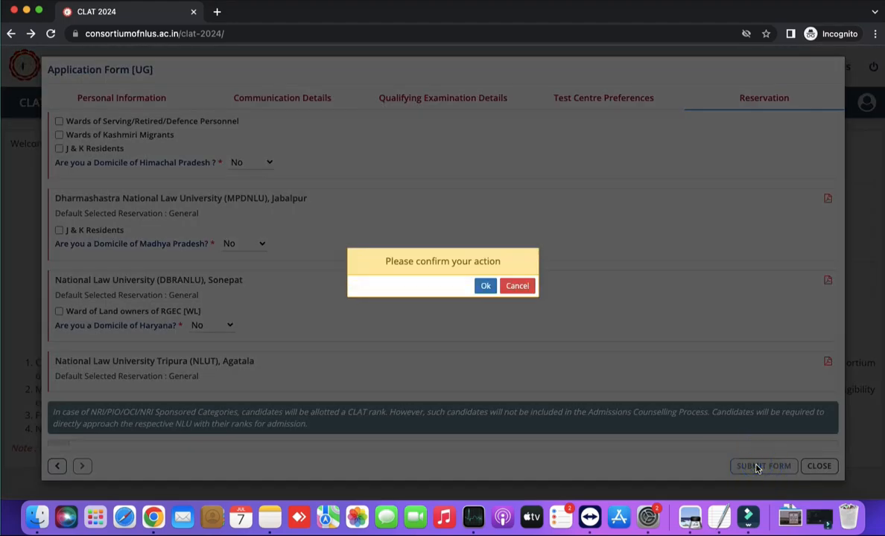
{"action": "left_click", "coordinate": [485, 286]}
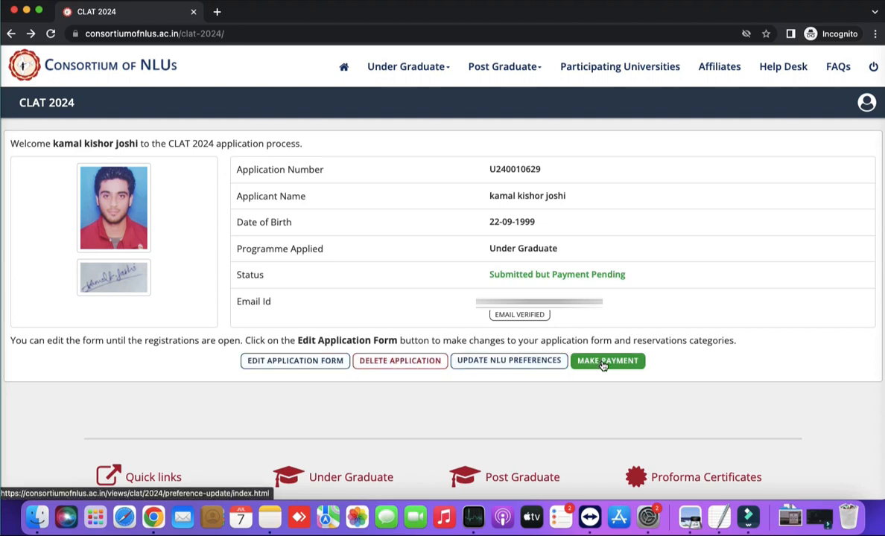
{"action": "scroll", "coordinate": [509, 167], "scroll_direction": "down", "scroll_amount": 3}
{"action": "left_click", "coordinate": [508, 163]}
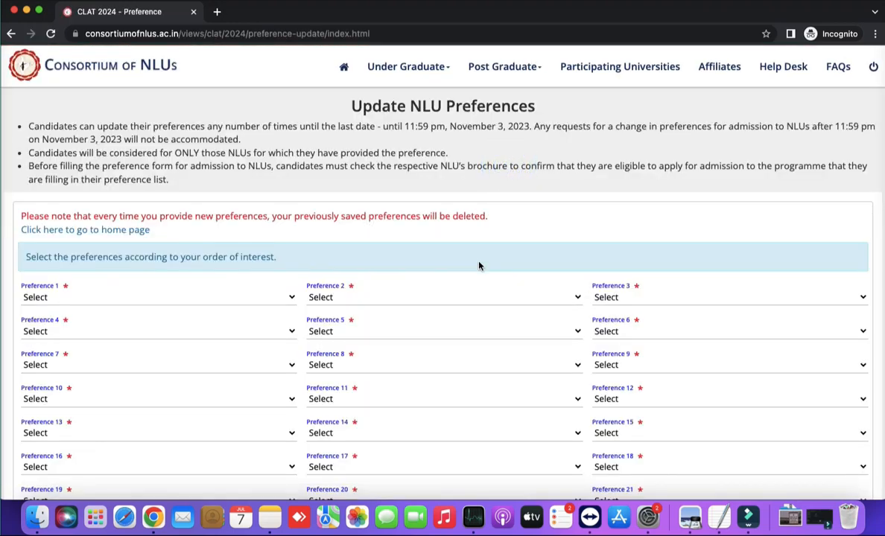
Set Preferences 1–3 to NLSIU Bengaluru, NLIU Bhopal and NLU Jodhpur.
{"action": "scroll", "coordinate": [478, 266], "scroll_direction": "down", "scroll_amount": 1}
{"action": "scroll", "coordinate": [479, 266], "scroll_direction": "down", "scroll_amount": 1}
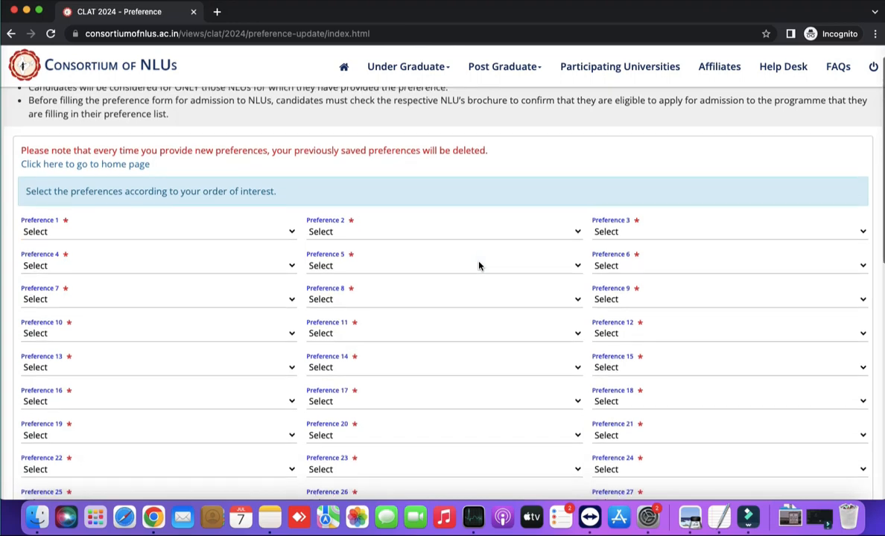
{"action": "left_click", "coordinate": [169, 235]}
{"action": "left_click", "coordinate": [172, 243]}
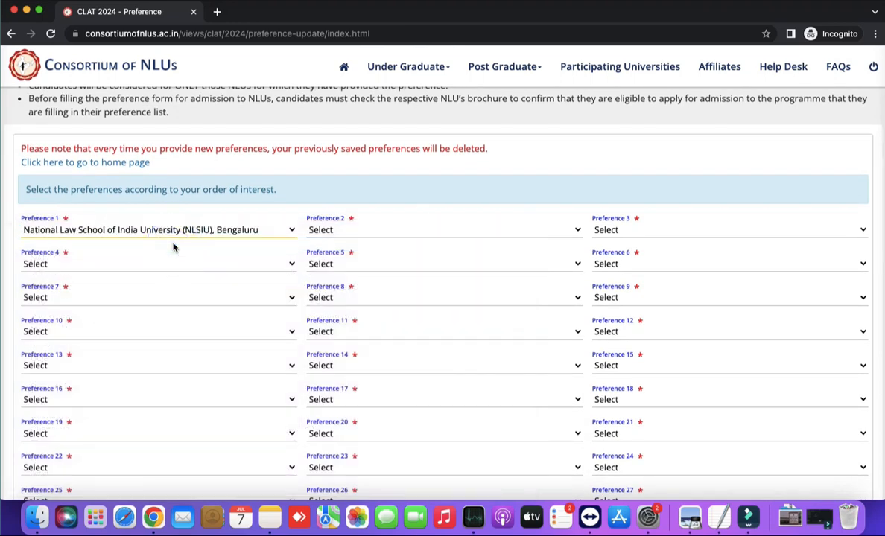
{"action": "left_click", "coordinate": [366, 231]}
{"action": "left_click", "coordinate": [361, 256]}
{"action": "left_click", "coordinate": [661, 232]}
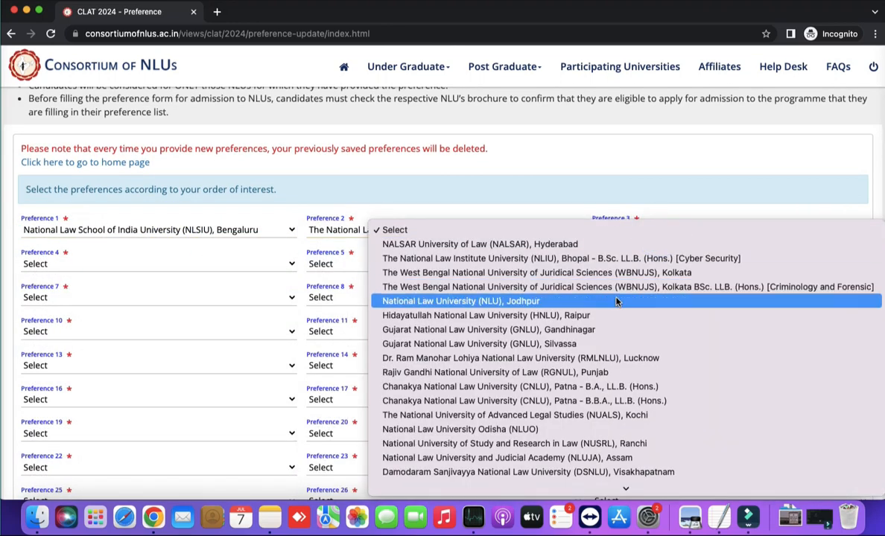
{"action": "left_click", "coordinate": [615, 300]}
Set Preferences 4–6 to HNLU Raipur, RGNUL Punjab and GNLU Gandhinagar.
{"action": "left_click", "coordinate": [193, 268]}
{"action": "left_click", "coordinate": [195, 314]}
{"action": "left_click", "coordinate": [370, 262]}
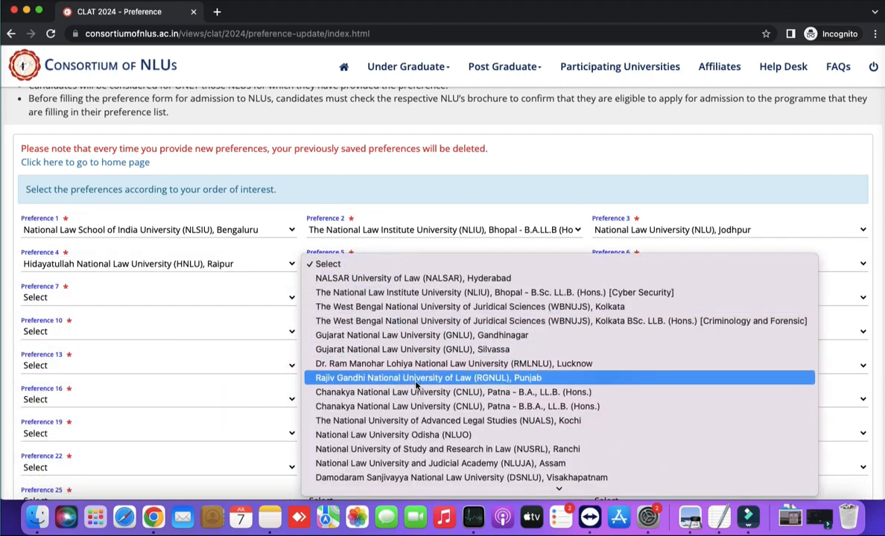
{"action": "left_click", "coordinate": [419, 350]}
{"action": "left_click", "coordinate": [646, 264]}
{"action": "left_click", "coordinate": [623, 336]}
Set Preferences 7–9 to NUALS Kochi, NLU Odisha and TNNLU Tiruchirappalli.
{"action": "left_click", "coordinate": [188, 302]}
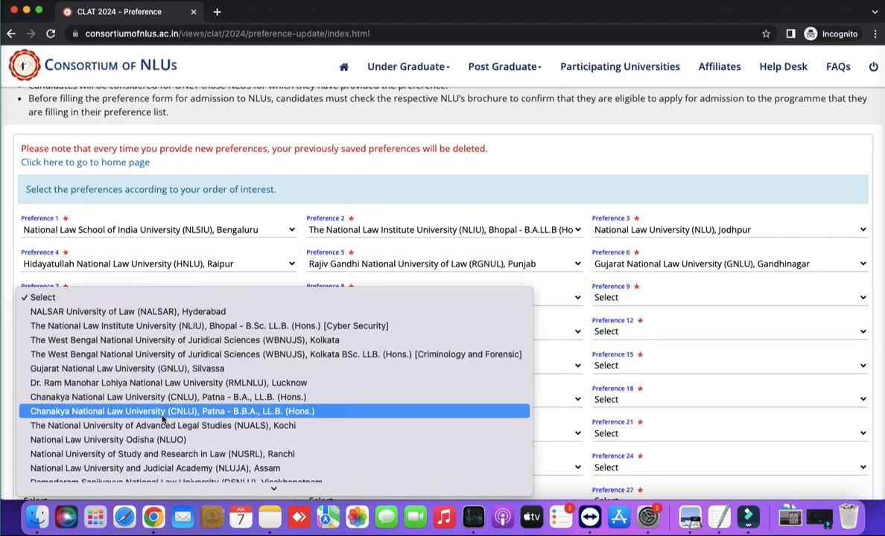
{"action": "left_click", "coordinate": [224, 426]}
{"action": "left_click", "coordinate": [341, 302]}
{"action": "left_click", "coordinate": [387, 424]}
{"action": "left_click", "coordinate": [652, 301]}
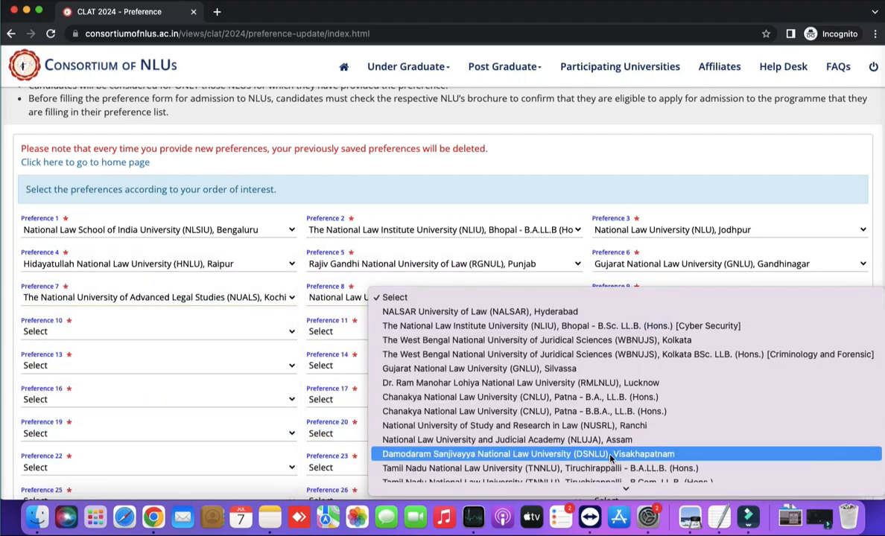
{"action": "left_click", "coordinate": [617, 463]}
Set Preferences 10–12 to MNLU Aurangabad B.B.A, HPNLU Shimla and RMLNLU Lucknow.
{"action": "left_click", "coordinate": [173, 329]}
{"action": "left_click", "coordinate": [187, 403]}
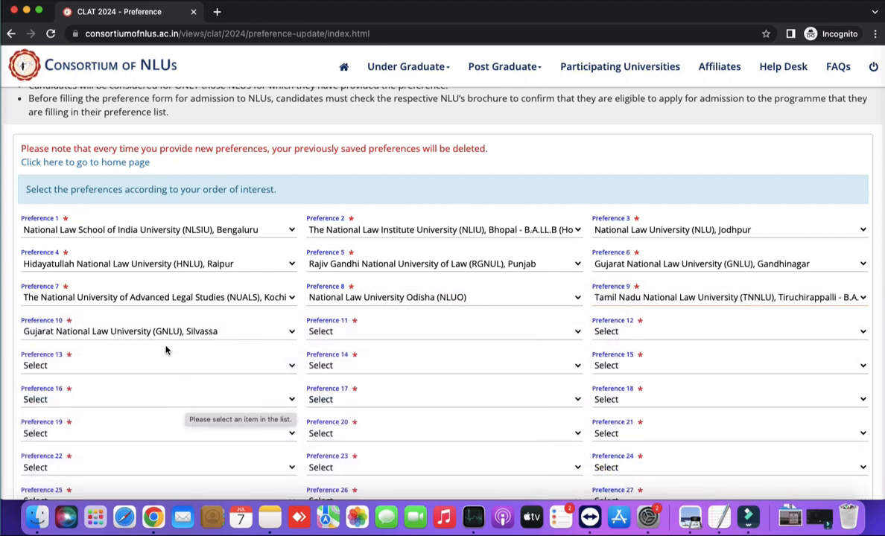
{"action": "left_click", "coordinate": [168, 332]}
{"action": "left_click", "coordinate": [148, 414]}
{"action": "left_click", "coordinate": [325, 331]}
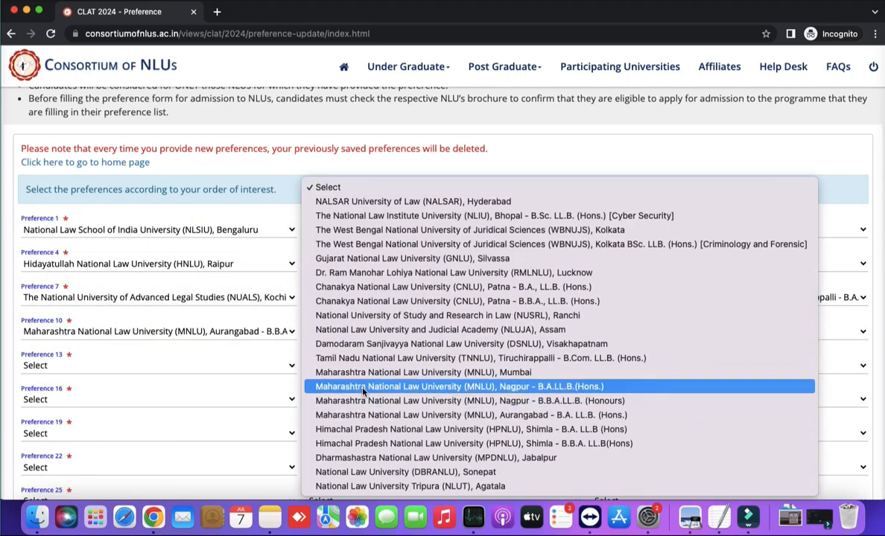
{"action": "left_click", "coordinate": [363, 387]}
{"action": "left_click", "coordinate": [506, 331]}
{"action": "left_click", "coordinate": [521, 373]}
{"action": "left_click", "coordinate": [631, 330]}
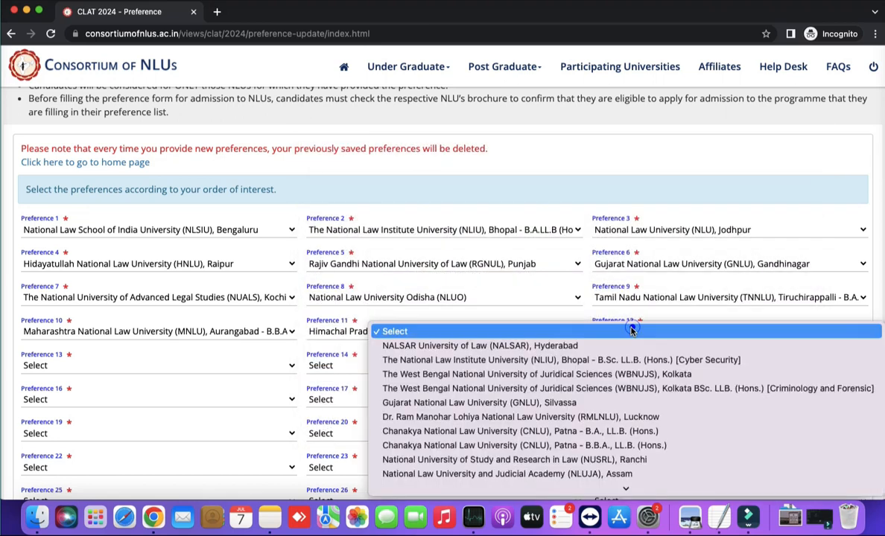
{"action": "left_click", "coordinate": [592, 415]}
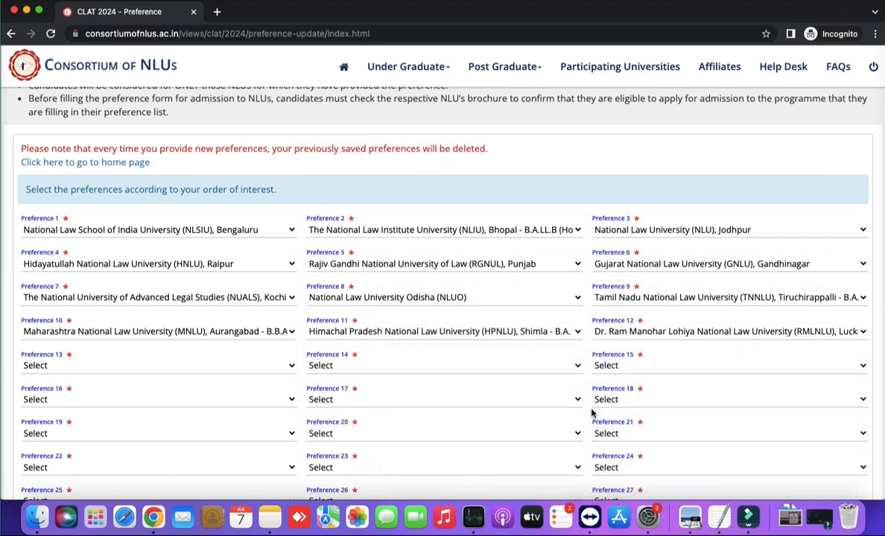
Fill Preferences 13–16: NLUJA Assam, CNLU Patna B.B.A., LL.B., WBNUJS B.Sc. LL.B. (agreeing to its alert), TNNLU Tiruchirappalli.
{"action": "left_click", "coordinate": [284, 399]}
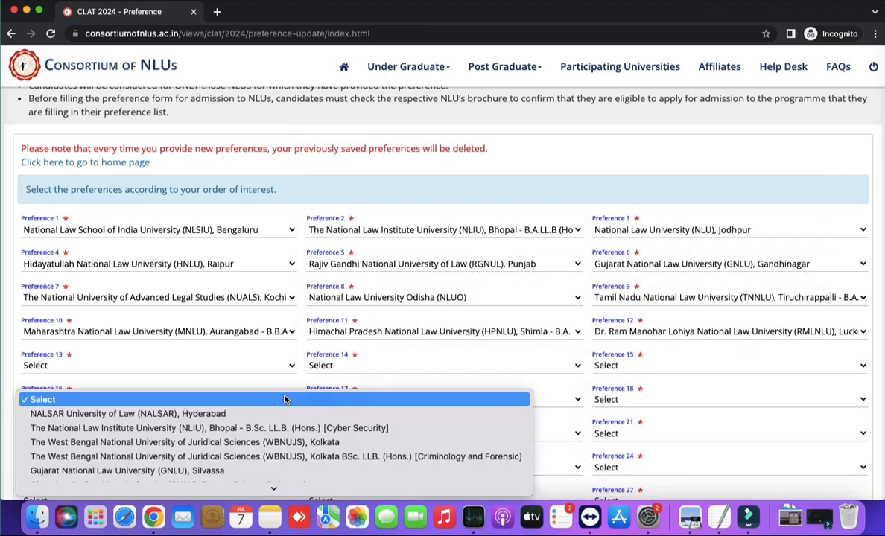
{"action": "left_click", "coordinate": [246, 369]}
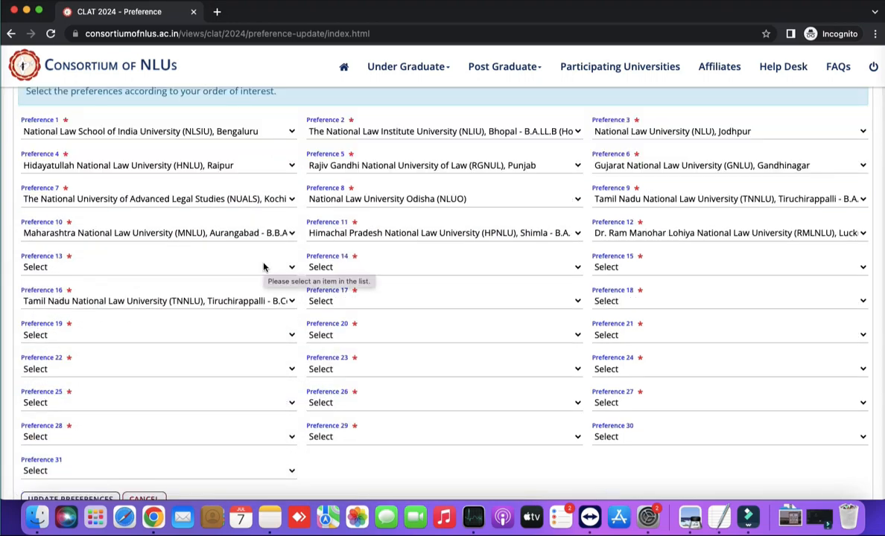
{"action": "left_click", "coordinate": [264, 266]}
{"action": "left_click", "coordinate": [154, 394]}
{"action": "left_click", "coordinate": [343, 267]}
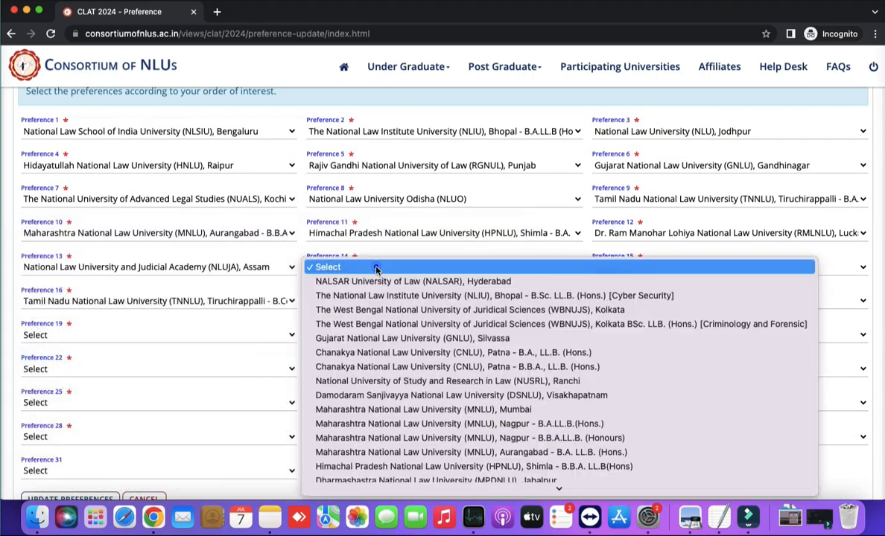
{"action": "left_click", "coordinate": [417, 344]}
{"action": "left_click", "coordinate": [618, 267]}
{"action": "left_click", "coordinate": [617, 323]}
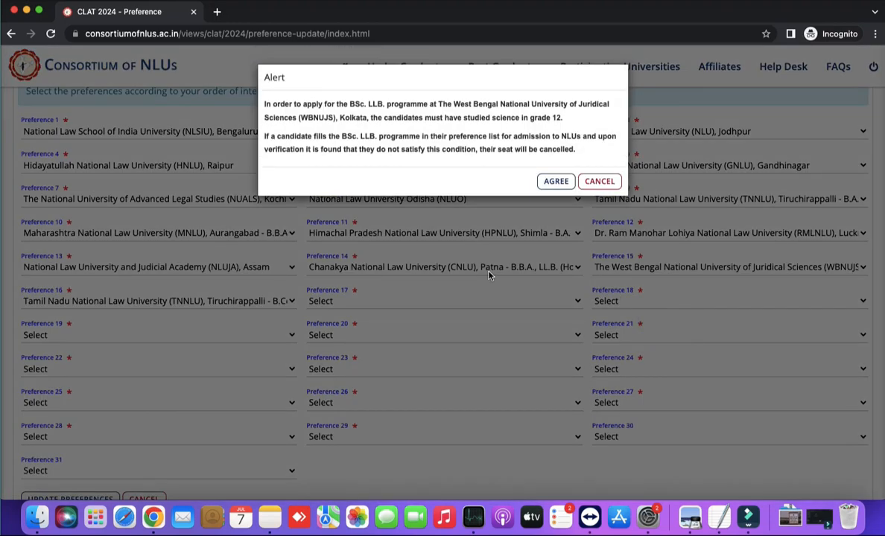
{"action": "left_click", "coordinate": [555, 181]}
Set Preferences 17–19 to GNLU Silvassa, MPDNLU Jabalpur and HPNLU Shimla B.B.A. LL.B.
{"action": "left_click", "coordinate": [367, 300]}
{"action": "left_click", "coordinate": [397, 365]}
{"action": "left_click", "coordinate": [618, 301]}
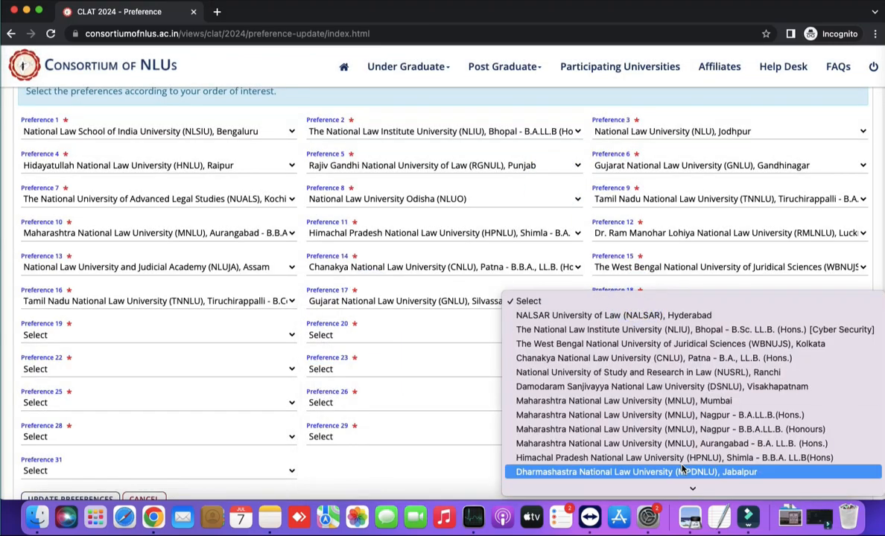
{"action": "left_click", "coordinate": [670, 458]}
{"action": "left_click", "coordinate": [186, 334]}
{"action": "left_click", "coordinate": [213, 456]}
Set Preferences 20–22 to DSNLU Visakhapatnam, MNLU Aurangabad B.A. LL.B. and MNLU Nagpur B.B.A.LL.B.
{"action": "left_click", "coordinate": [365, 334]}
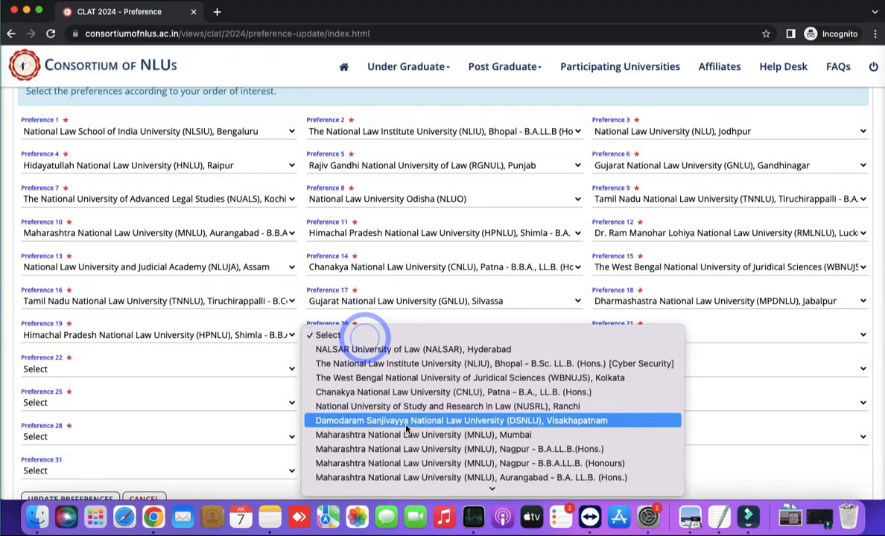
{"action": "left_click", "coordinate": [406, 423]}
{"action": "left_click", "coordinate": [658, 335]}
{"action": "left_click", "coordinate": [588, 457]}
{"action": "left_click", "coordinate": [157, 368]}
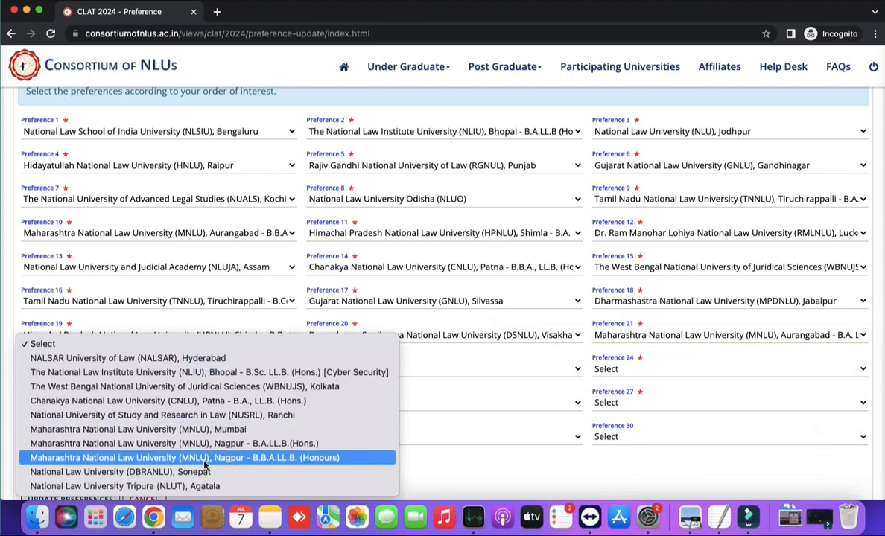
{"action": "left_click", "coordinate": [205, 460]}
Set Preferences 23–25 to DBRANLU Sonepat, MNLU Nagpur B.A.LL.B. and NLUT Agartala.
{"action": "left_click", "coordinate": [409, 368]}
{"action": "left_click", "coordinate": [411, 473]}
{"action": "left_click", "coordinate": [618, 368]}
{"action": "left_click", "coordinate": [670, 466]}
{"action": "left_click", "coordinate": [261, 405]}
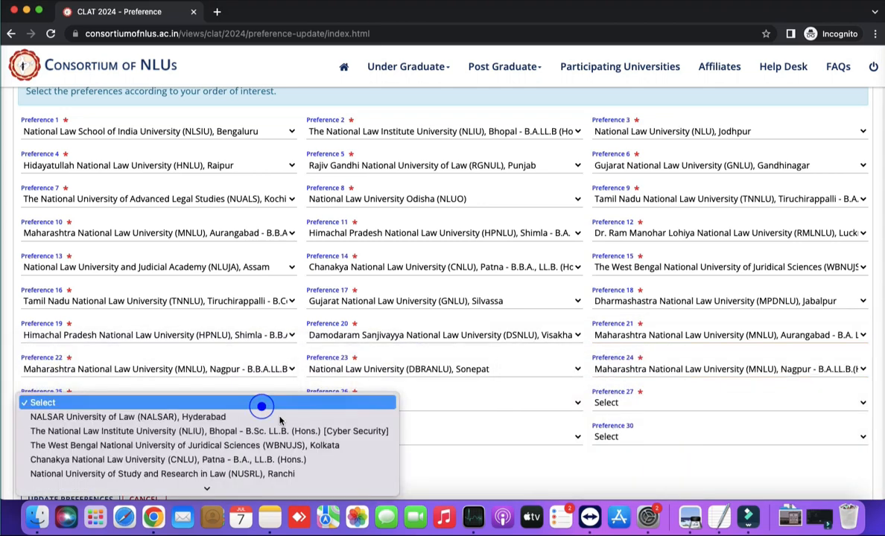
{"action": "scroll", "coordinate": [268, 432], "scroll_direction": "down", "scroll_amount": 2}
{"action": "left_click", "coordinate": [267, 480]}
Set Preferences 26, 27 and 30 to WBNUJS Kolkata, NUSRL Ranchi and NLIU Bhopal B.Sc. LL.B., agreeing to the alert.
{"action": "left_click", "coordinate": [413, 402]}
{"action": "left_click", "coordinate": [427, 445]}
{"action": "left_click", "coordinate": [649, 395]}
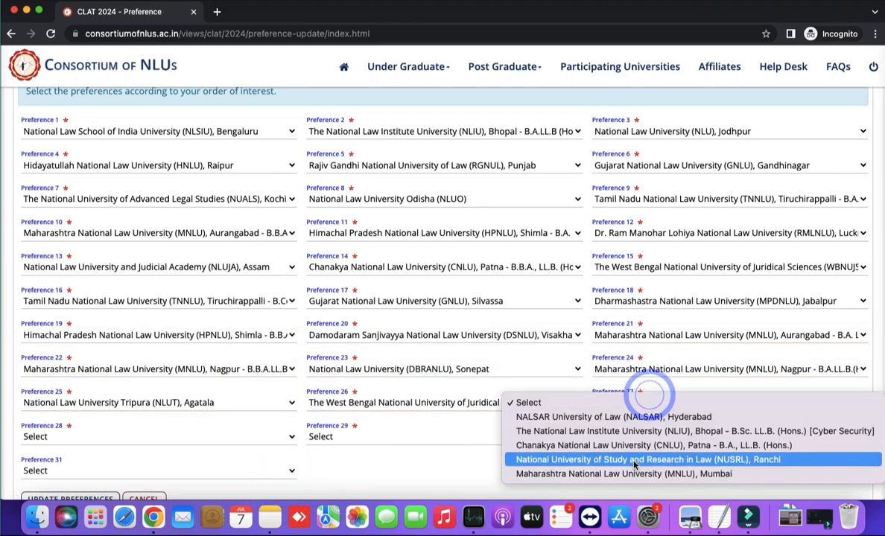
{"action": "left_click", "coordinate": [633, 460]}
{"action": "left_click", "coordinate": [655, 436]}
{"action": "left_click", "coordinate": [656, 465]}
{"action": "left_click", "coordinate": [555, 178]}
Set Preferences 29, 28 and 31 to CNLU Patna B.A., LL.B., NALSAR Hyderabad and MNLU Mumbai.
{"action": "left_click", "coordinate": [423, 436]}
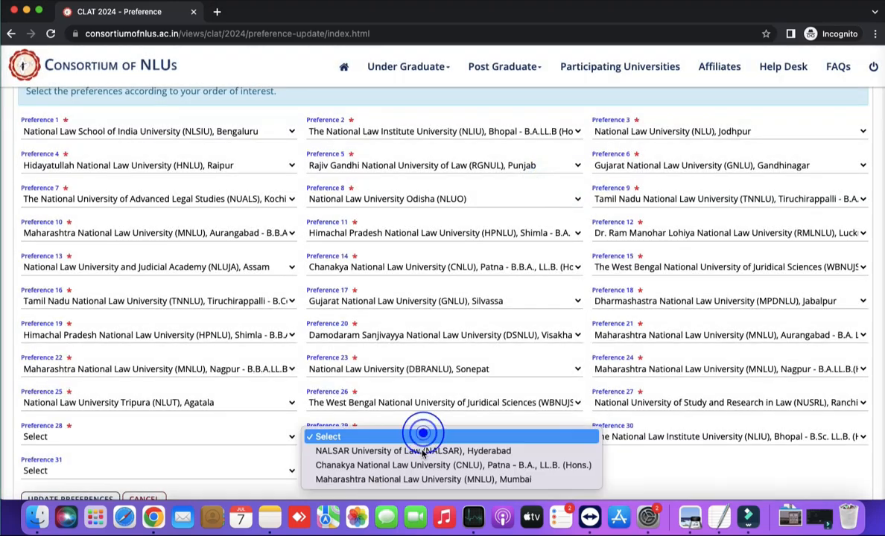
{"action": "left_click", "coordinate": [453, 464]}
{"action": "left_click", "coordinate": [223, 436]}
{"action": "left_click", "coordinate": [227, 451]}
{"action": "left_click", "coordinate": [201, 470]}
{"action": "left_click", "coordinate": [202, 483]}
{"action": "scroll", "coordinate": [343, 473], "scroll_direction": "down", "scroll_amount": 3}
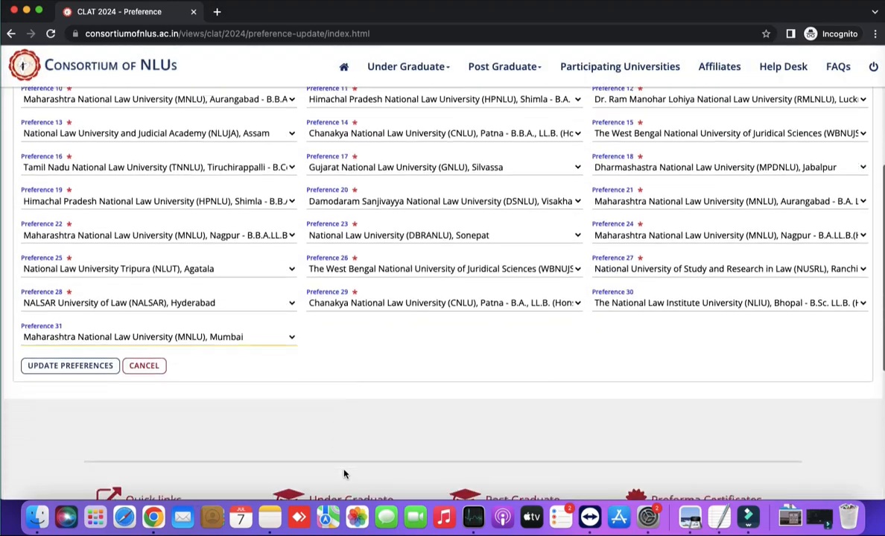
{"action": "scroll", "coordinate": [343, 473], "scroll_direction": "down", "scroll_amount": 1}
Save the 31 preferences with UPDATE PREFERENCES and confirm with Ok.
{"action": "left_click", "coordinate": [71, 344]}
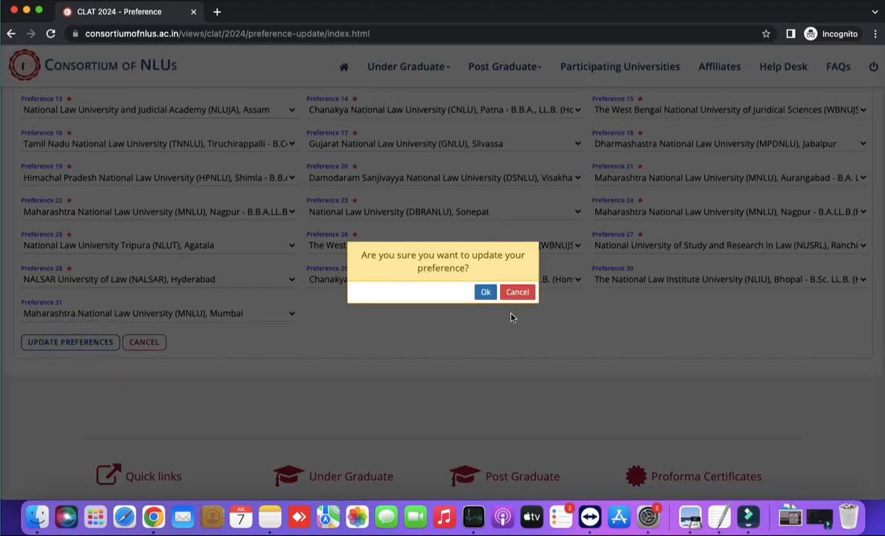
{"action": "left_click", "coordinate": [485, 293]}
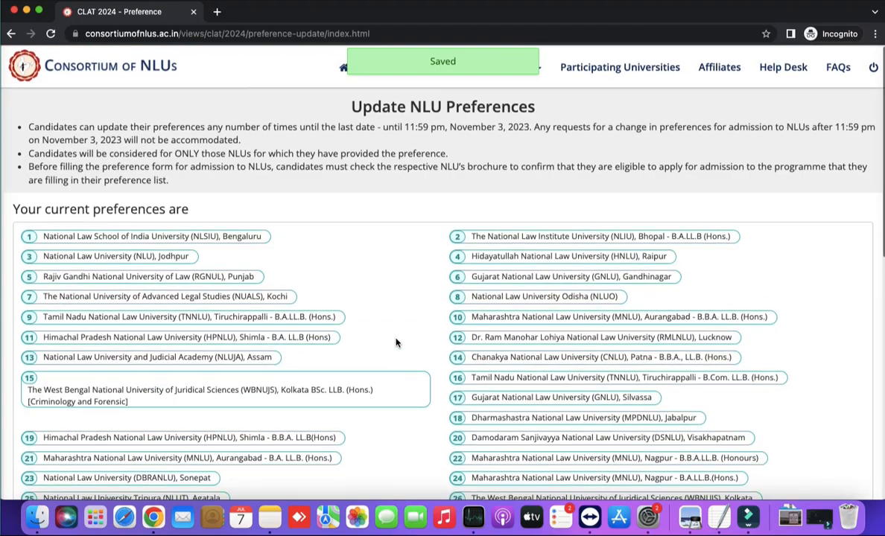
{"action": "triple_click", "coordinate": [358, 108]}
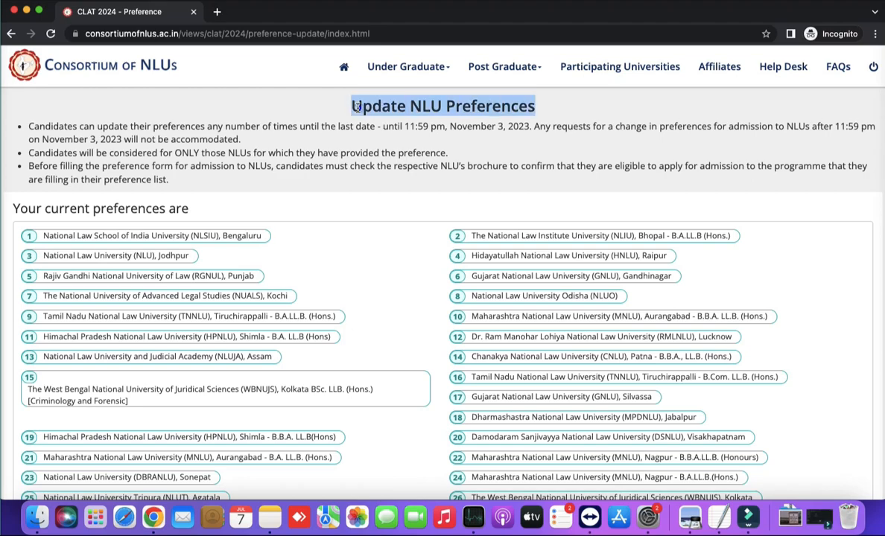
Scroll through the saved preference list and return to the application home page.
{"action": "scroll", "coordinate": [403, 308], "scroll_direction": "down", "scroll_amount": 10}
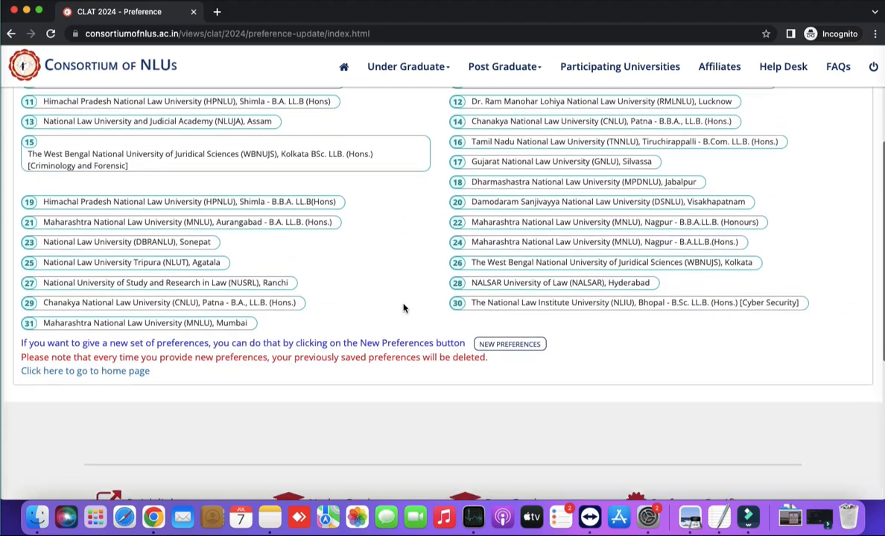
{"action": "scroll", "coordinate": [435, 301], "scroll_direction": "down", "scroll_amount": 2}
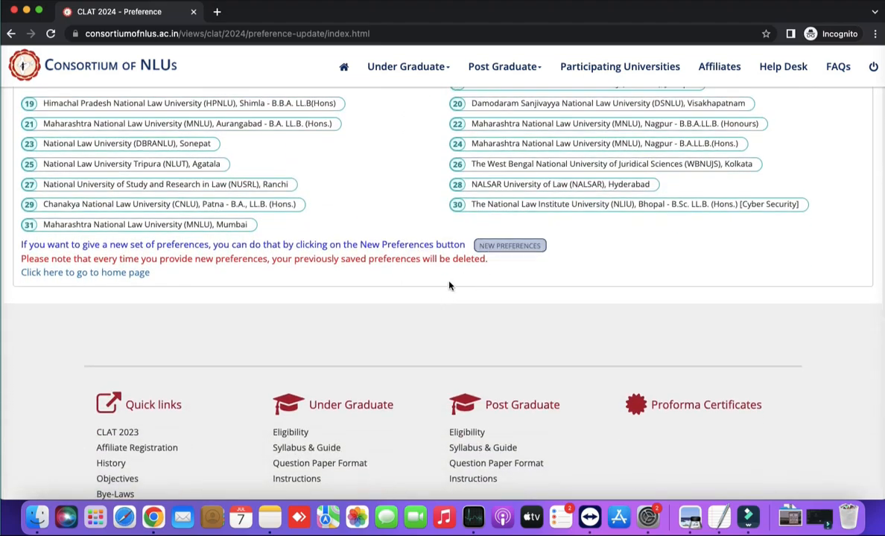
{"action": "scroll", "coordinate": [414, 307], "scroll_direction": "down", "scroll_amount": 4}
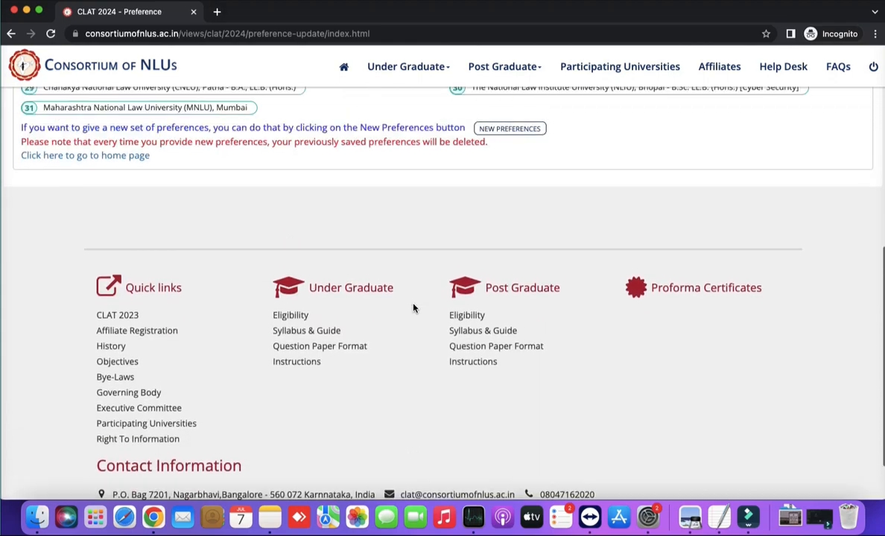
{"action": "scroll", "coordinate": [414, 307], "scroll_direction": "up", "scroll_amount": 12}
{"action": "scroll", "coordinate": [414, 307], "scroll_direction": "down", "scroll_amount": 8}
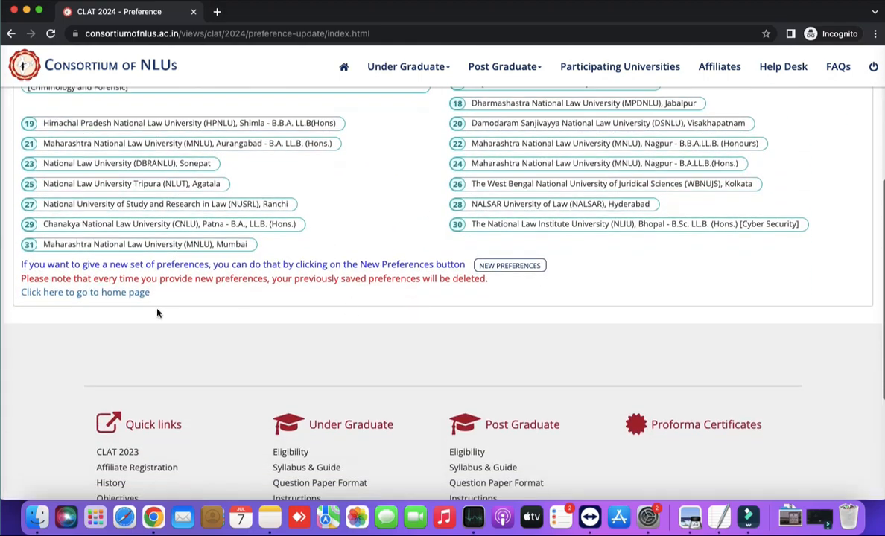
{"action": "left_click", "coordinate": [116, 298]}
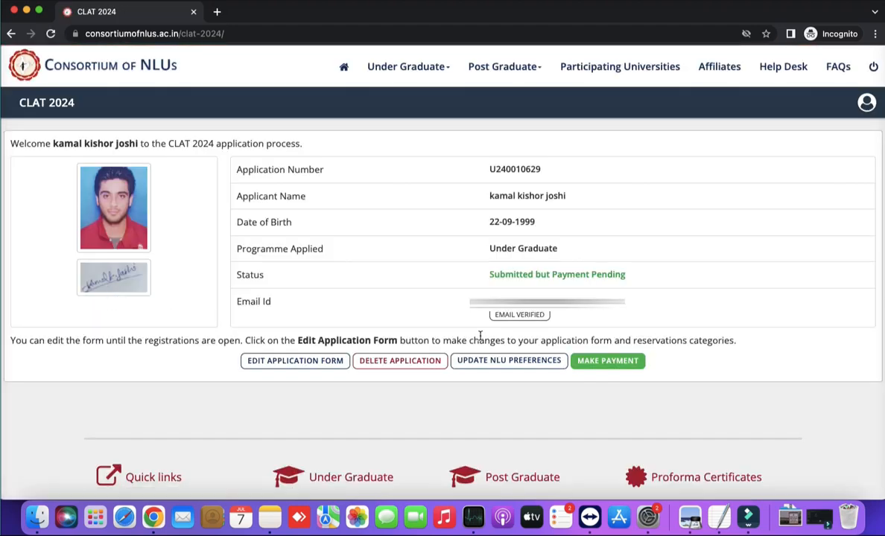
Choose No for Previous Year Question Papers and confirm the ₹4000 application payment.
{"action": "left_click", "coordinate": [589, 363]}
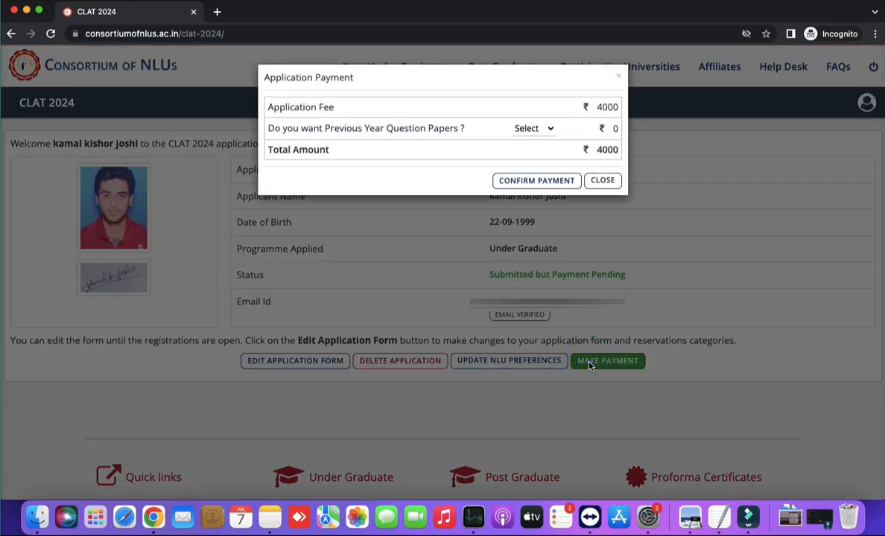
{"action": "left_click", "coordinate": [548, 131]}
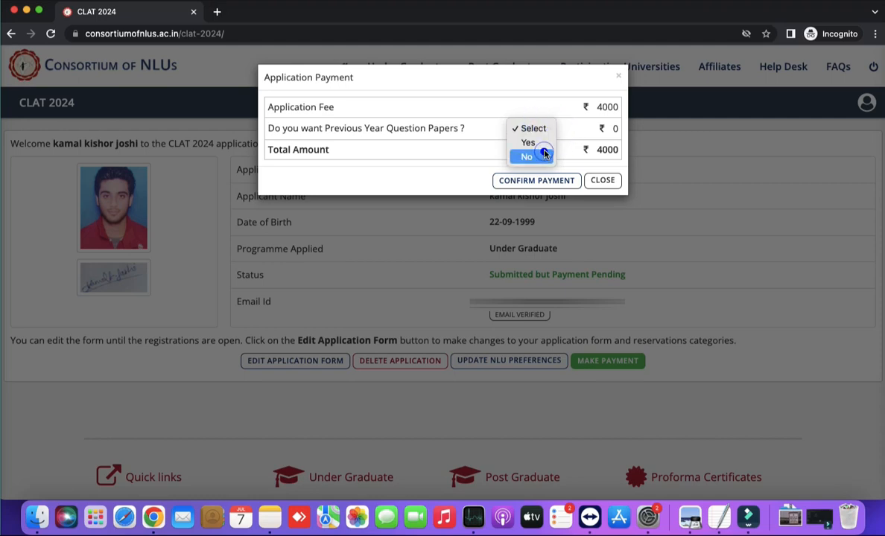
{"action": "left_click", "coordinate": [543, 155]}
{"action": "left_click", "coordinate": [543, 183]}
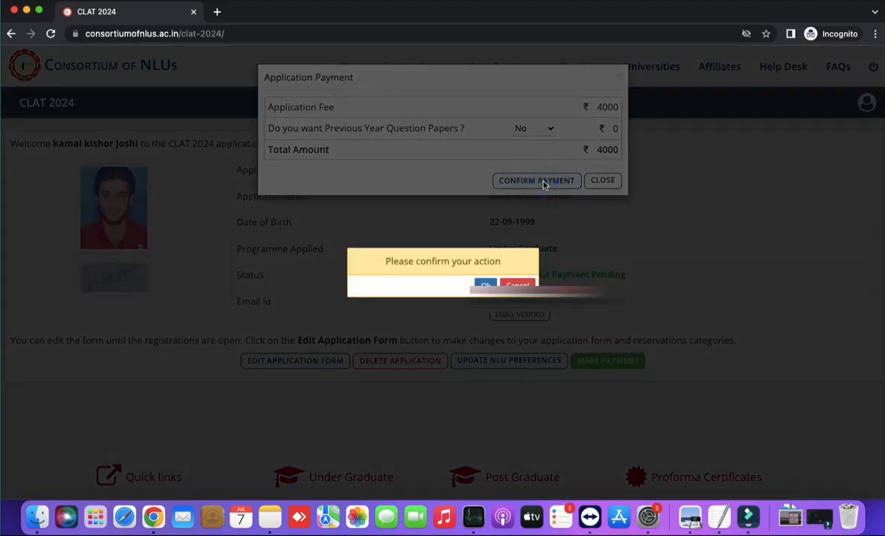
{"action": "left_click", "coordinate": [485, 286]}
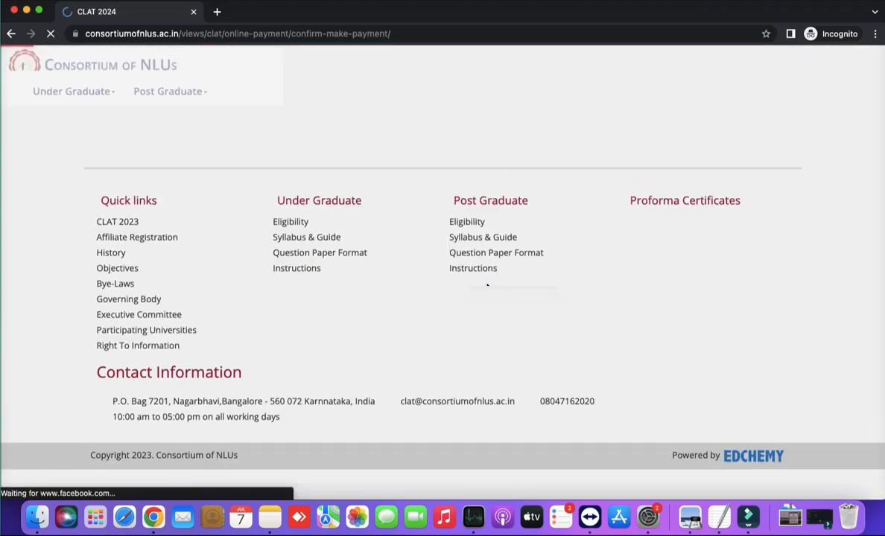